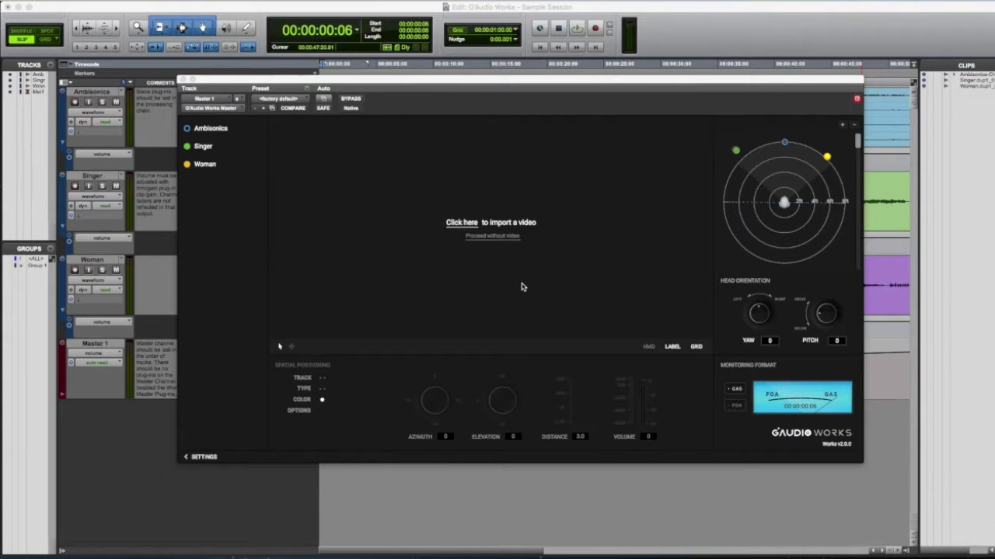
Step: Import Blue Dress - Low Res.m4v from the G'Audio Works - Sample Session Video Files folder
click(462, 225)
click(462, 225)
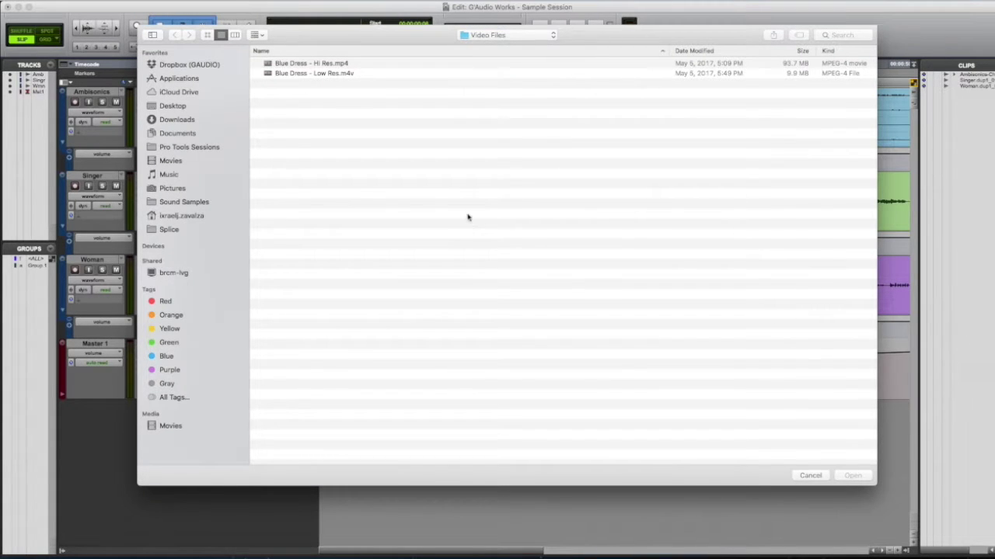
click(503, 35)
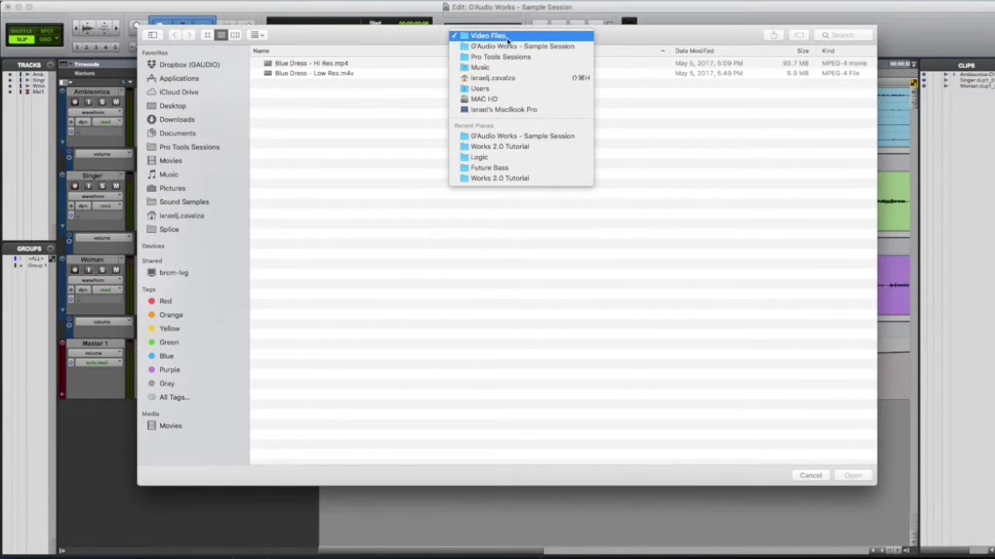
click(513, 45)
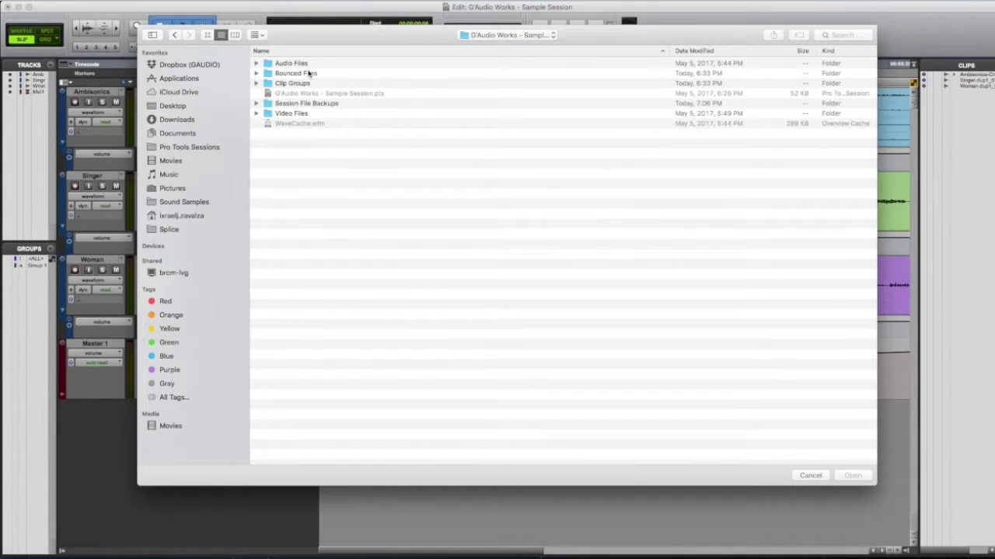
double_click(292, 115)
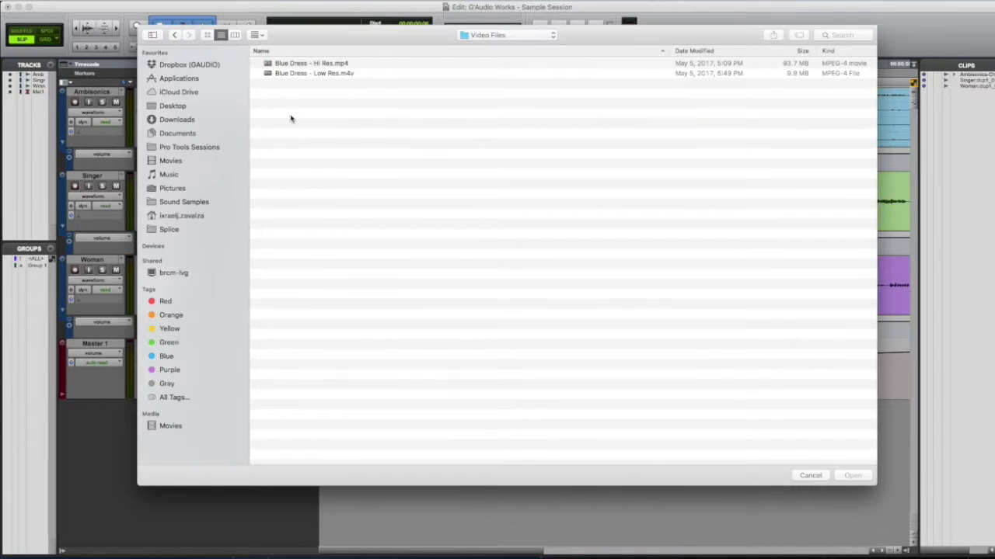
double_click(324, 73)
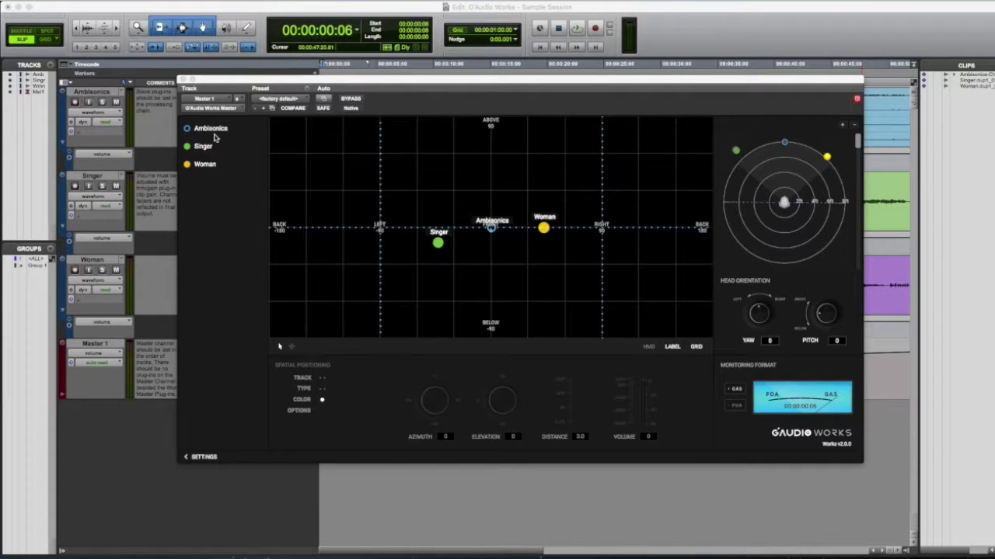
Step: Select the Ambisonics track to show its Quad (Ambisonics) positioning at yaw 0, pitch 0
click(217, 133)
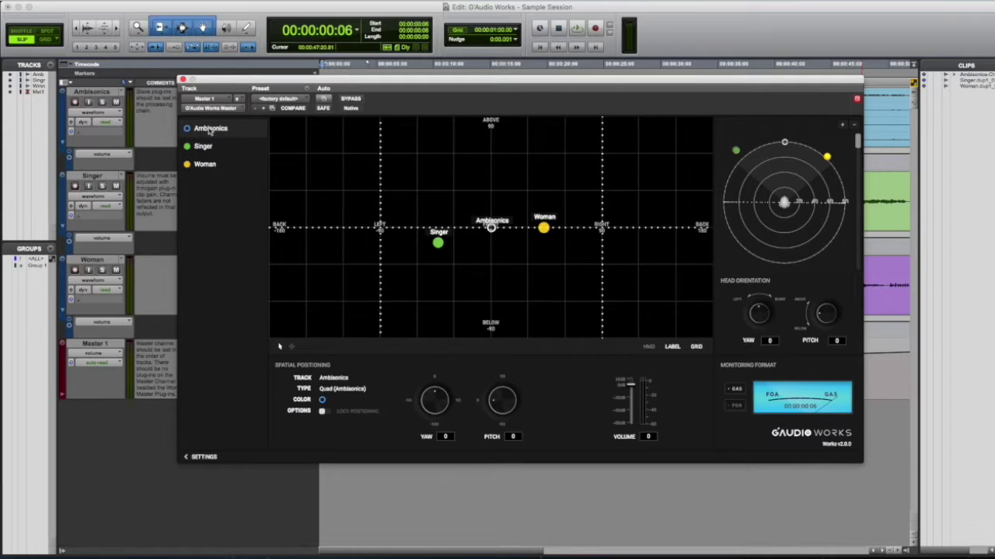
Step: Move Ambisonics below Singer in the track list and check each source's settings
mouse_move(208, 132)
mouse_down()
mouse_move(199, 176)
mouse_move(205, 140)
mouse_up()
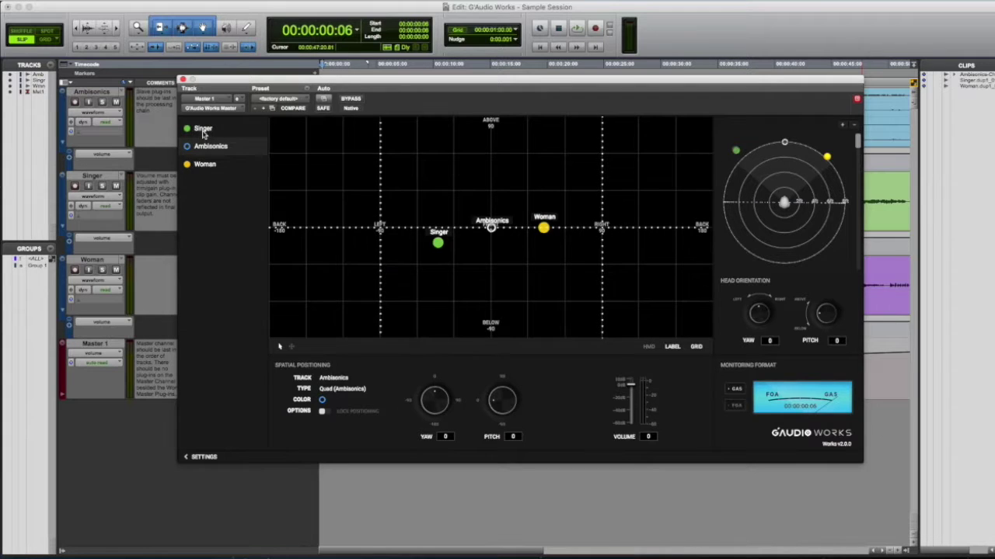
click(204, 132)
click(205, 147)
click(204, 164)
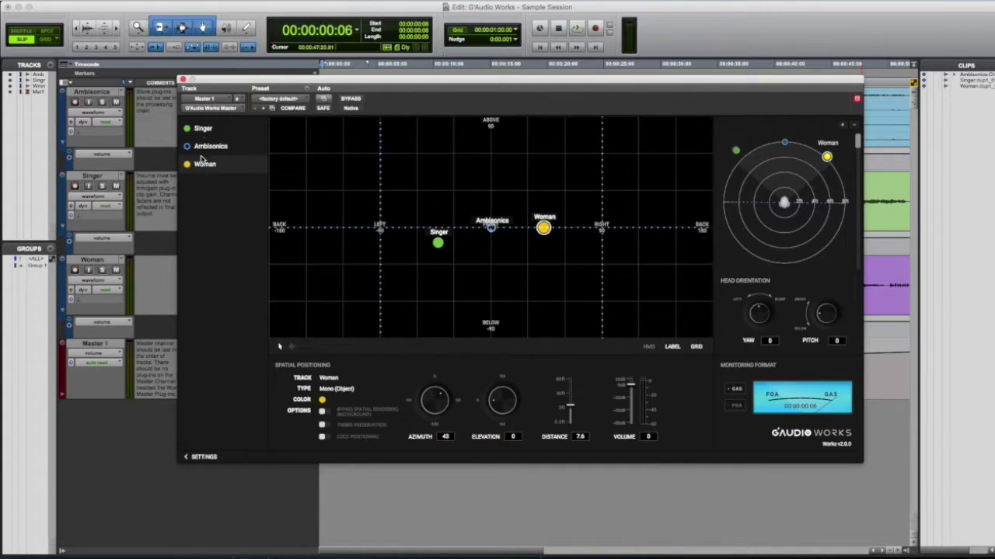
Step: Review the Singer, Ambisonics and Woman settings again, ending on Singer, and play the session
click(205, 129)
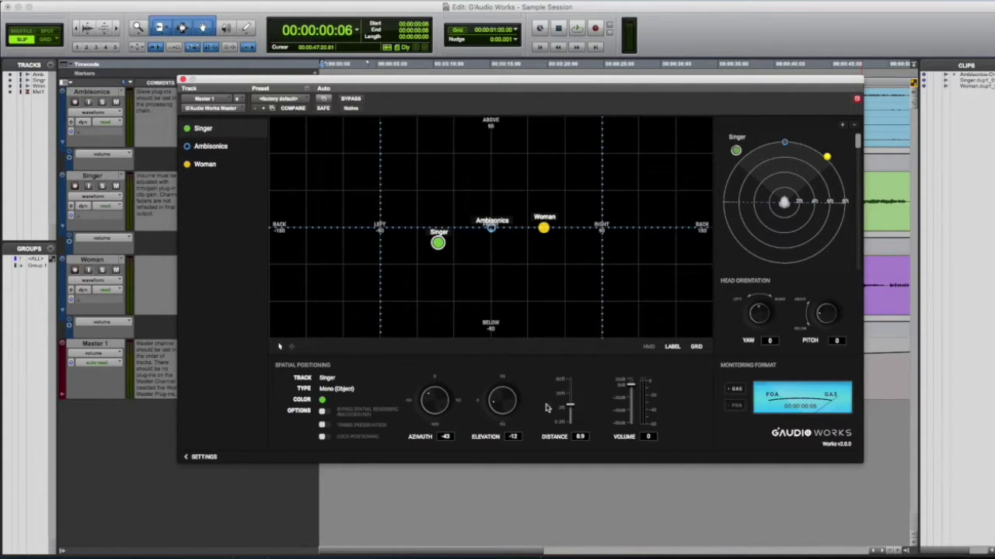
click(201, 146)
click(202, 165)
click(197, 129)
click(202, 146)
click(202, 167)
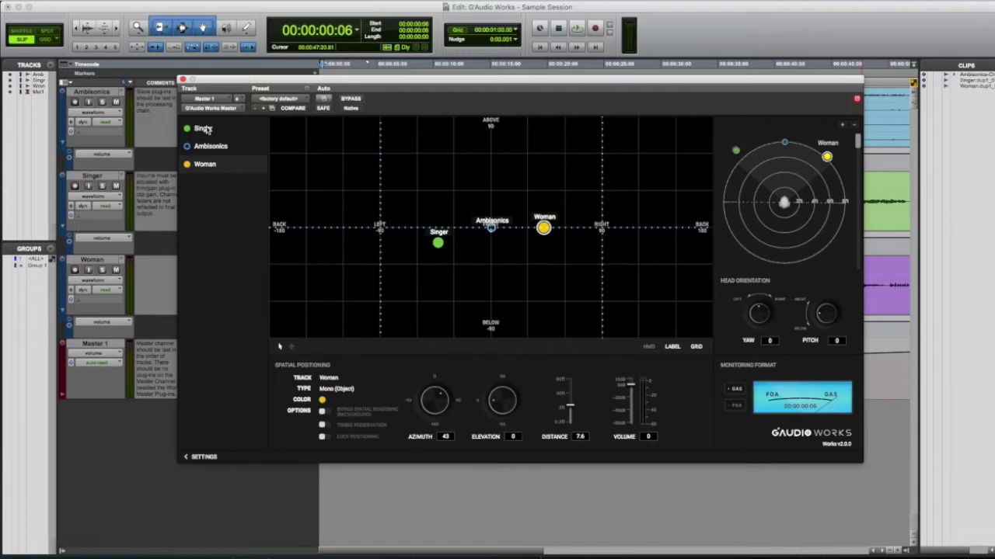
click(204, 130)
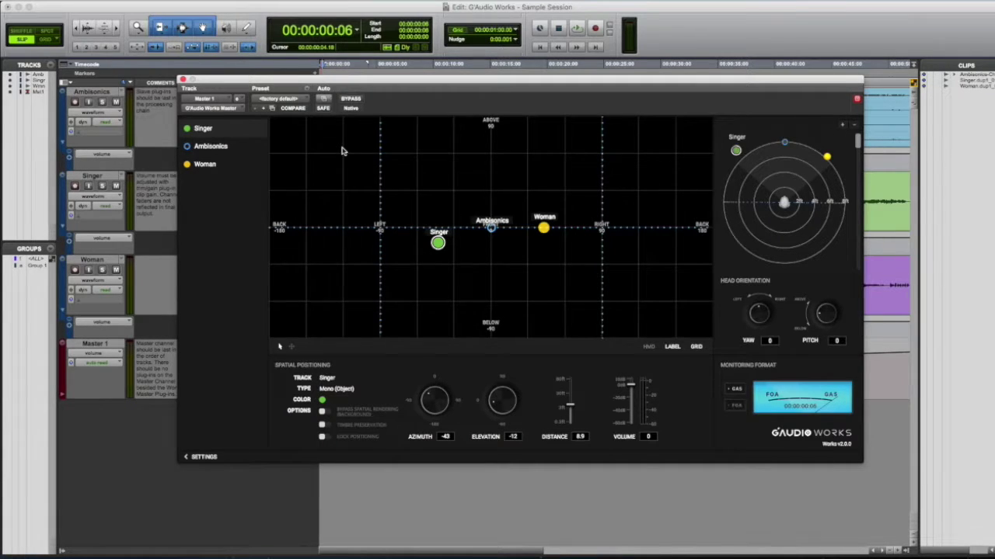
key(space)
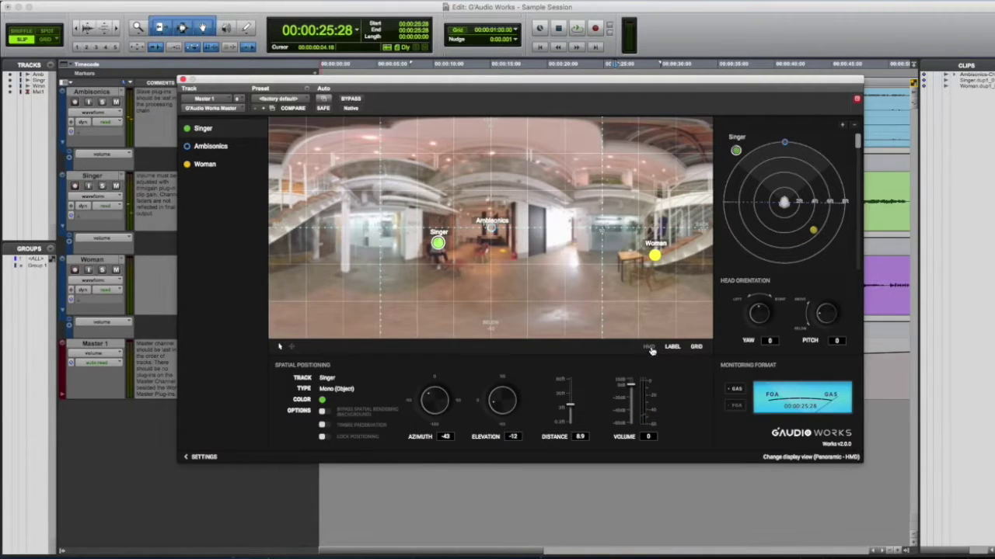
Step: Preview the scene in HMD view looking up toward the ceiling, then return to panoramic
click(650, 348)
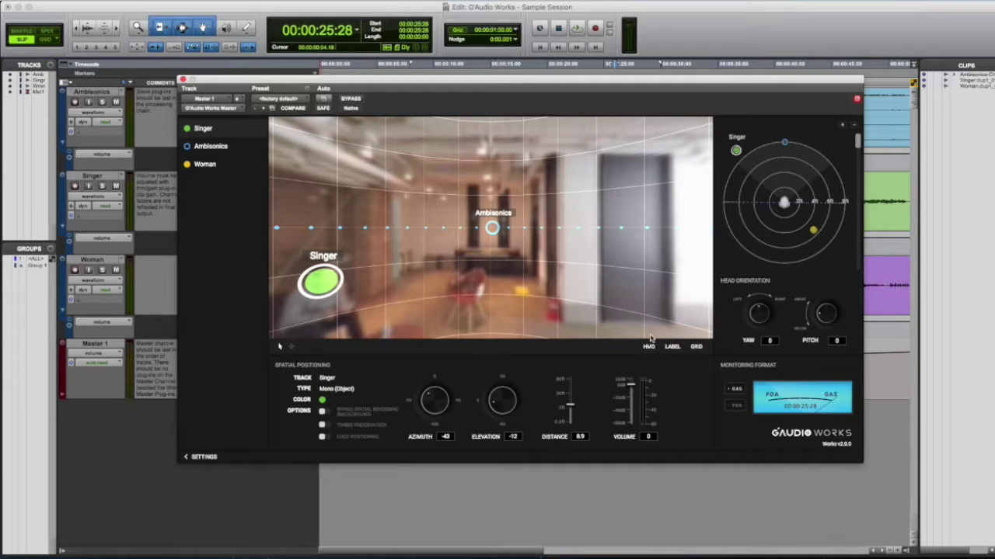
drag(517, 261, 544, 276)
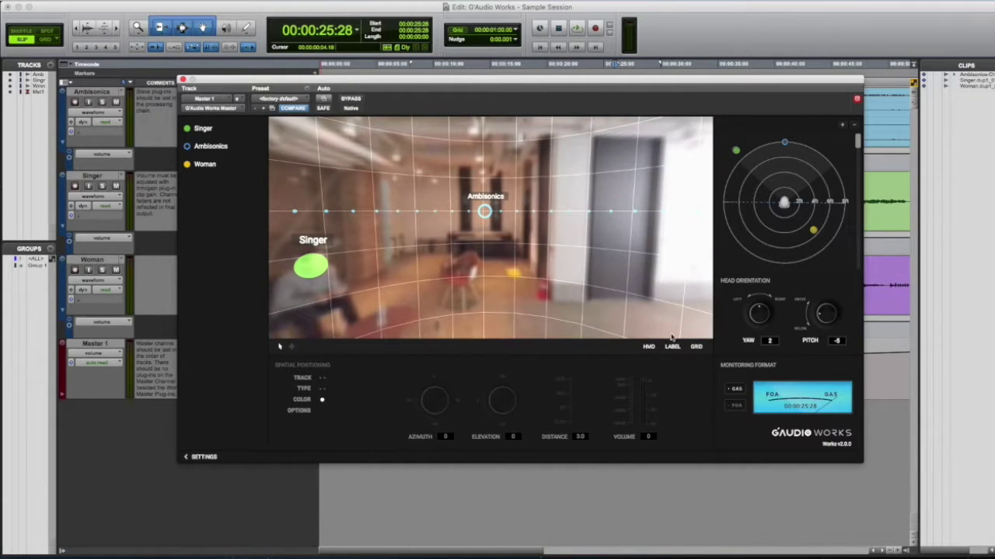
click(649, 346)
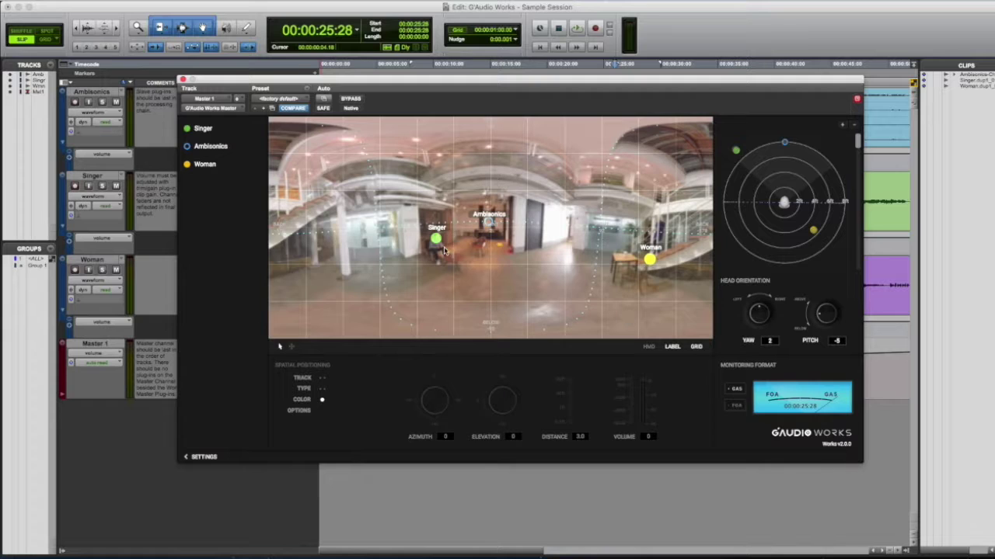
Step: Turn the panorama to yaw 18, pitch -6 and briefly check it in HMD view
drag(437, 241, 462, 255)
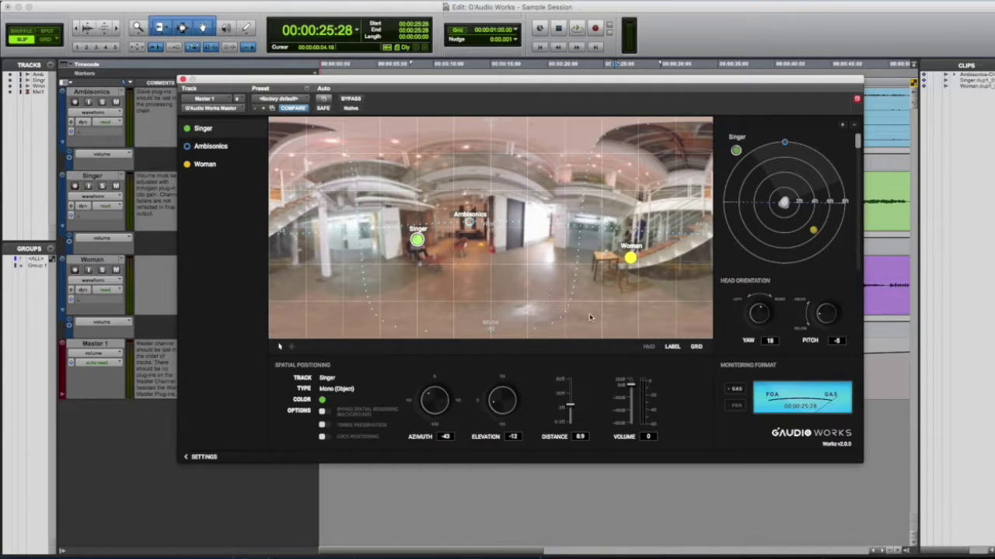
click(649, 349)
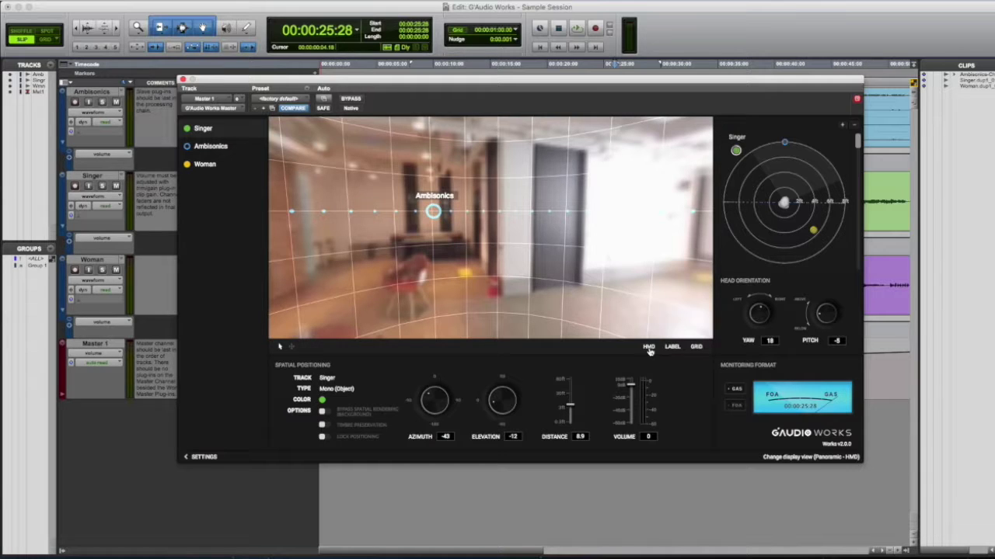
click(649, 349)
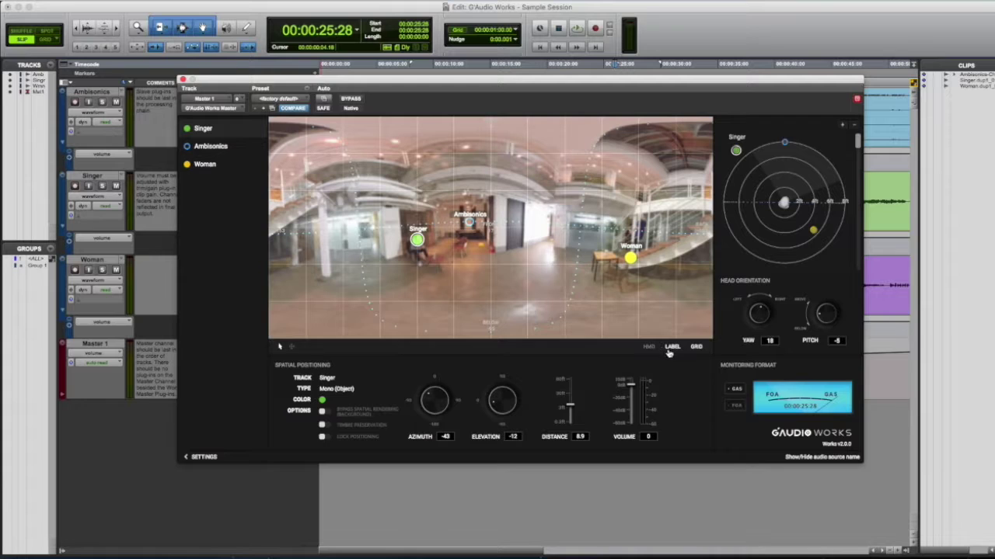
Step: Toggle the source name labels off and back on, leaving them shown
click(673, 349)
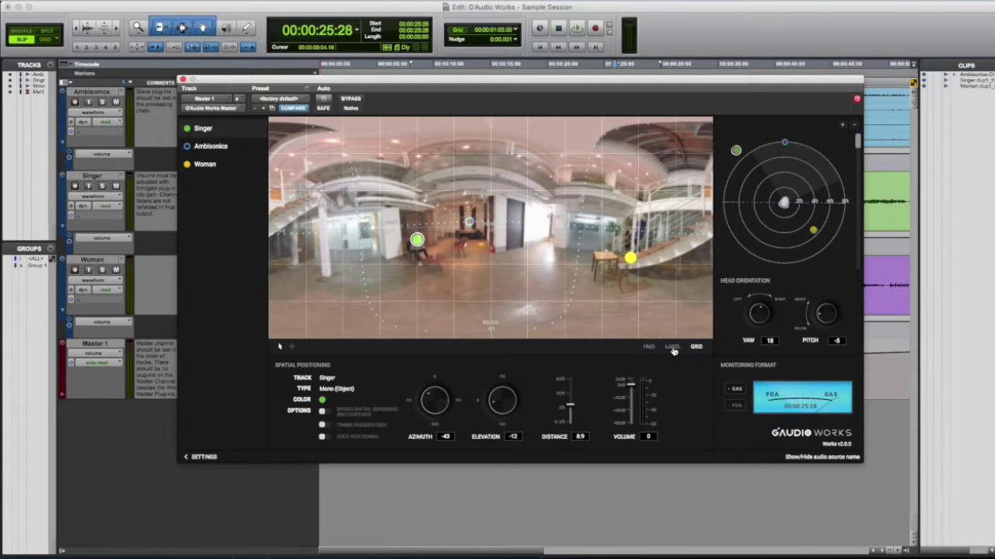
click(672, 349)
click(673, 348)
Step: Turn the positional grid off, on, and off again so it stays hidden
click(695, 347)
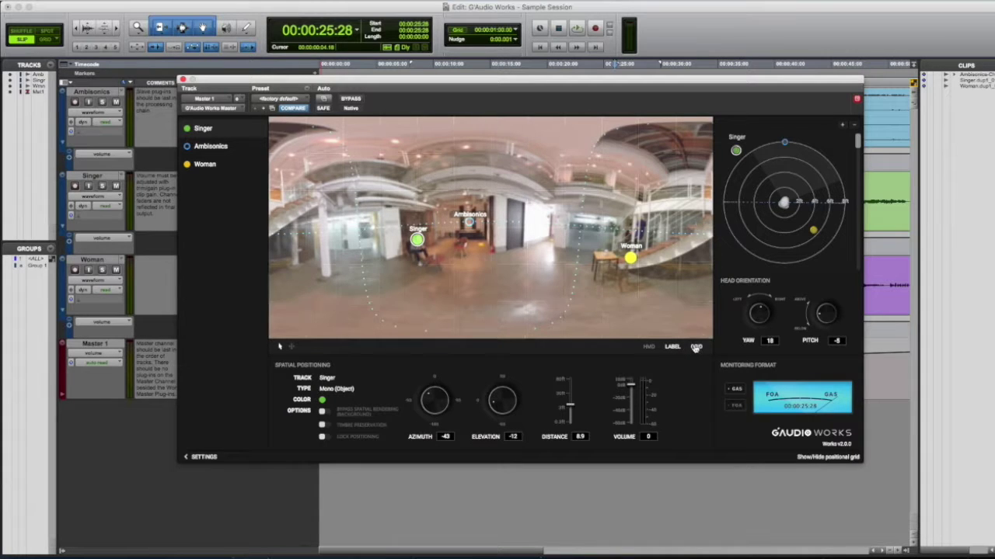
click(696, 348)
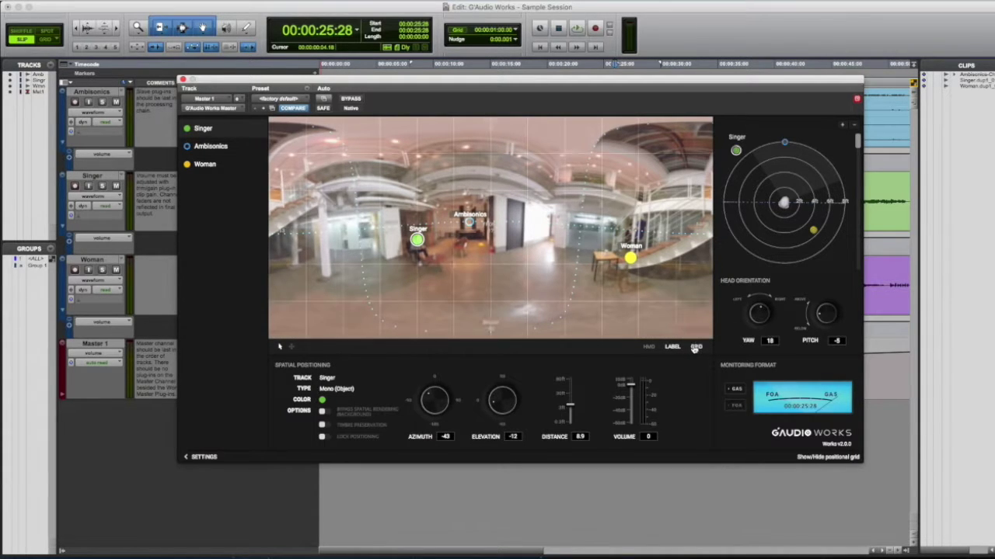
click(693, 348)
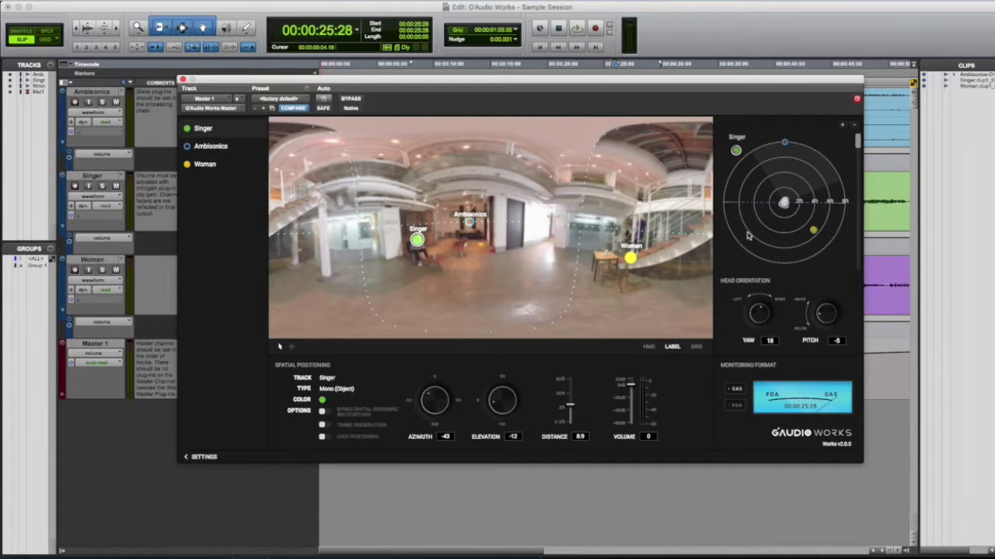
Step: Turn the head slightly right, rotate the Ambisonics field upward, and place Singer at azimuth -47, elevation -16
mouse_move(781, 211)
mouse_down()
mouse_move(746, 213)
mouse_move(851, 215)
mouse_move(784, 198)
mouse_move(778, 258)
mouse_move(773, 169)
mouse_move(845, 184)
mouse_move(775, 288)
mouse_move(723, 209)
mouse_move(755, 286)
mouse_move(841, 226)
mouse_move(767, 183)
mouse_move(782, 249)
mouse_move(767, 205)
mouse_up()
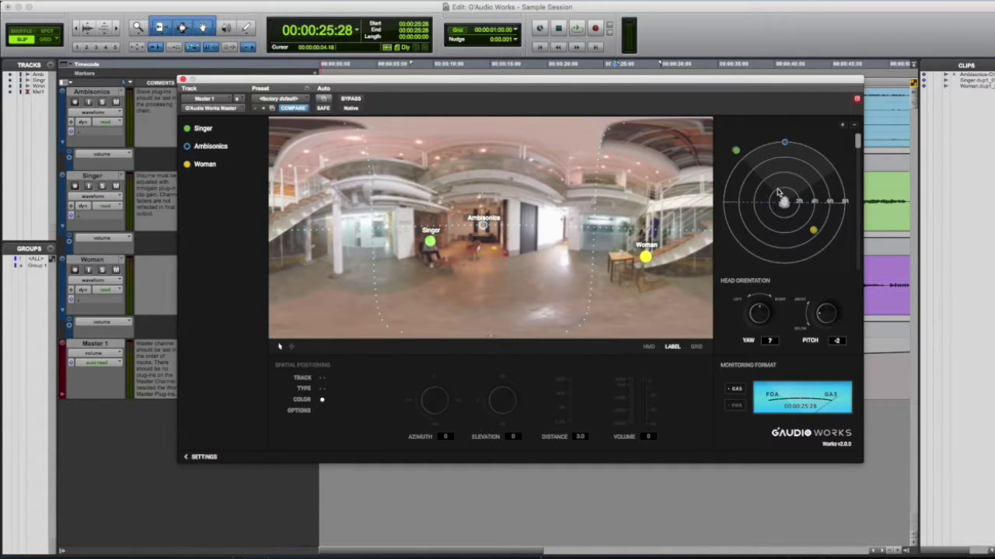
click(784, 144)
drag(785, 144, 769, 161)
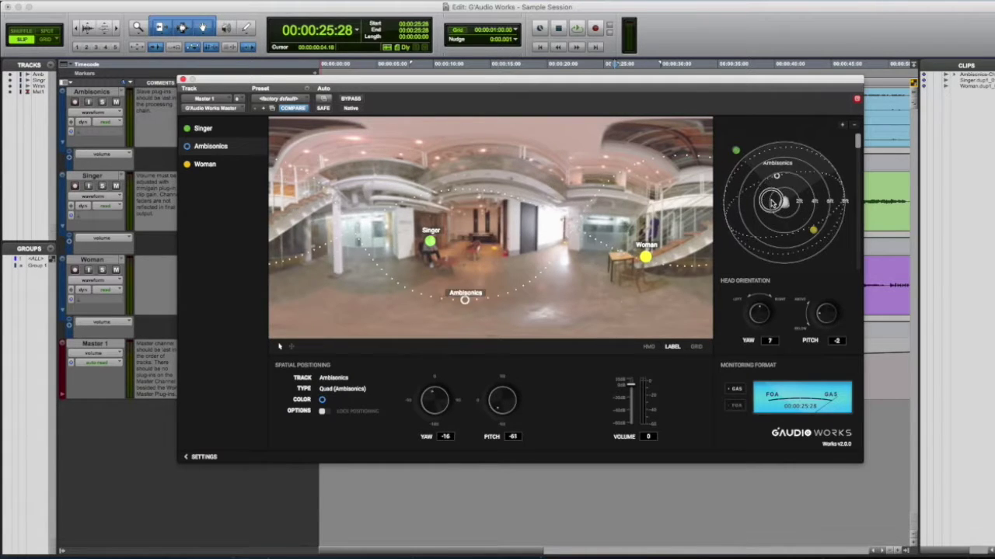
drag(771, 202, 744, 163)
click(735, 150)
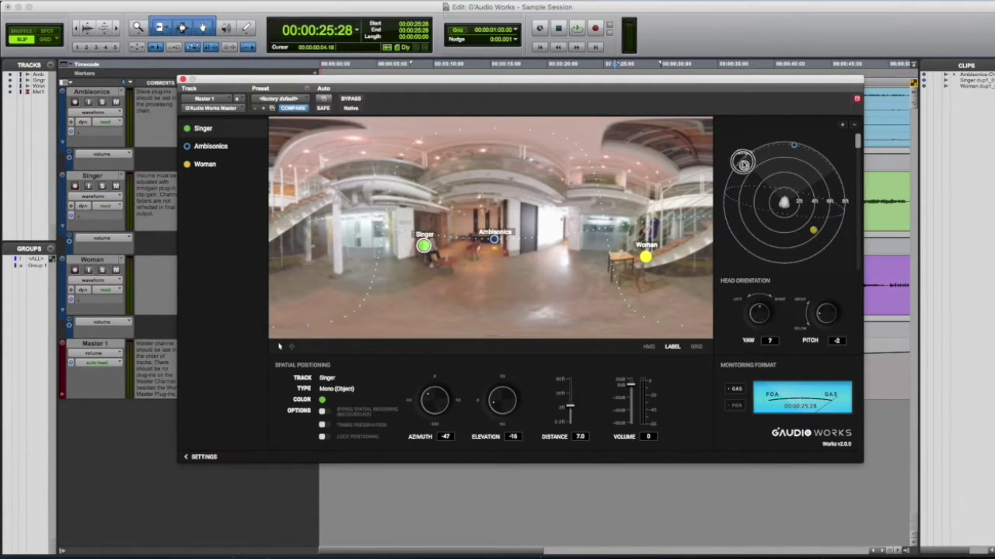
drag(743, 163, 743, 160)
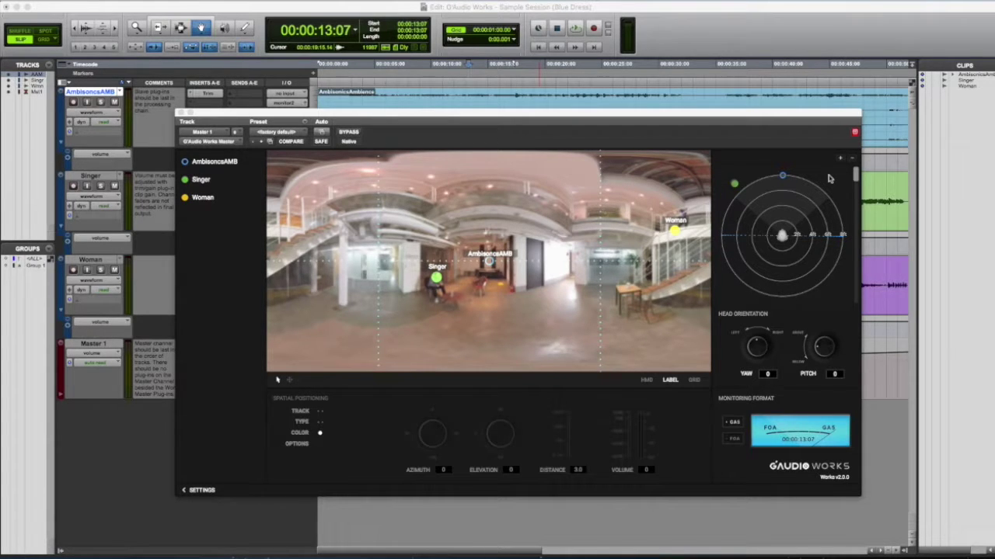
Step: Tilt the radar to a side view and play the session through 00:00:18:27
drag(854, 178, 851, 288)
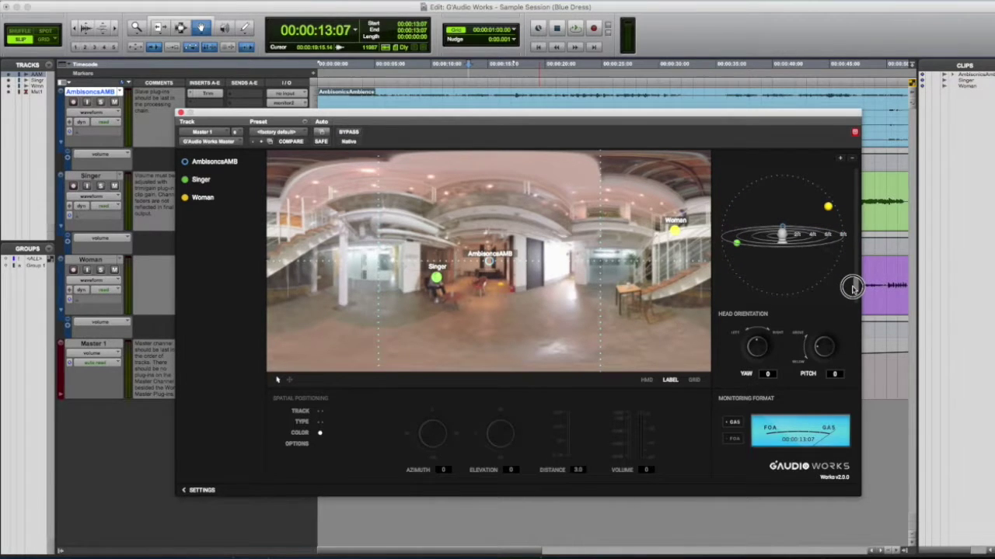
key(space)
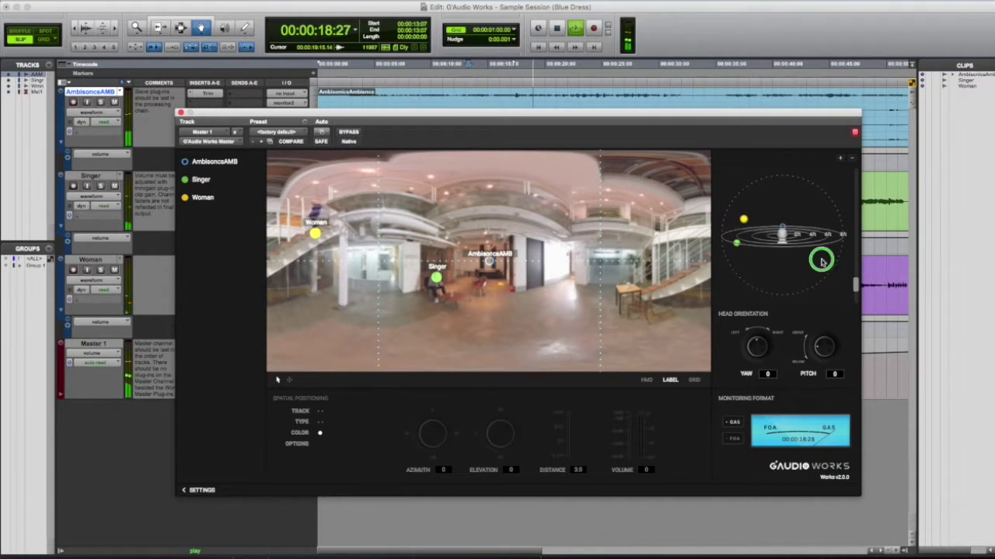
Step: Turn the head orientation to yaw -87 and marquee-select the Singer and Woman sources
drag(823, 261, 730, 257)
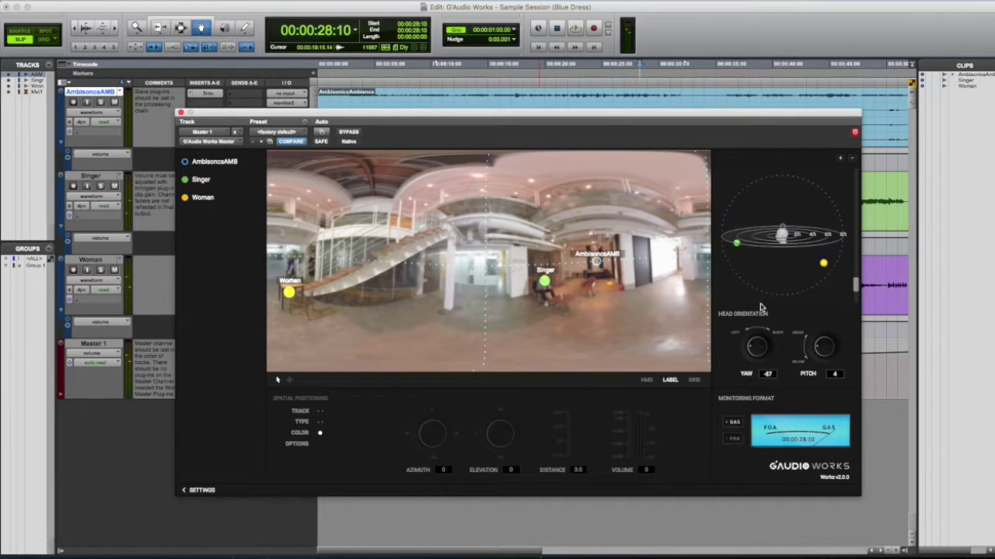
drag(564, 286, 564, 286)
drag(571, 276, 336, 220)
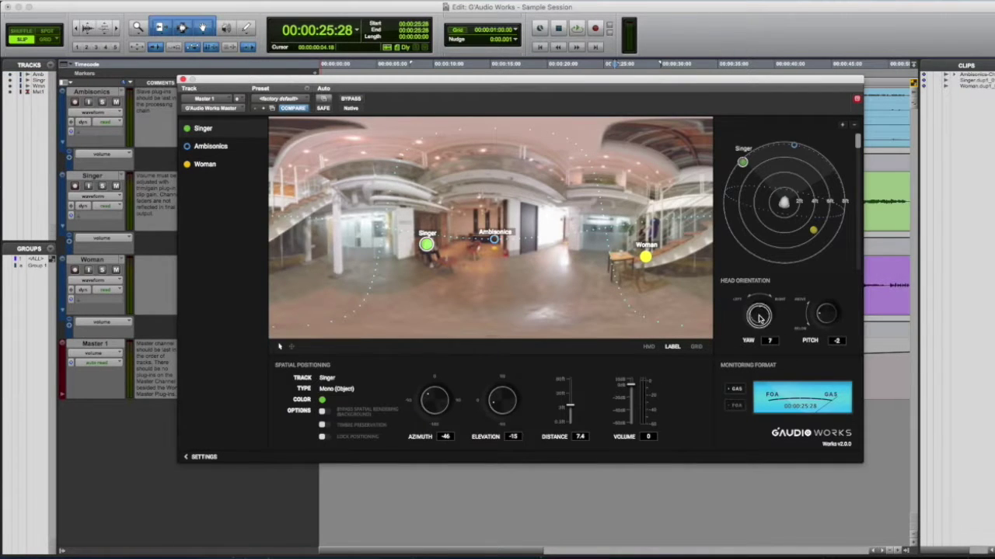
Step: Try different Head Orientation yaw and pitch values, then reset both knobs to 0
mouse_move(758, 305)
mouse_down()
mouse_move(762, 278)
mouse_move(753, 342)
mouse_move(755, 290)
mouse_move(755, 314)
mouse_up()
mouse_move(825, 324)
mouse_down()
mouse_move(824, 349)
mouse_move(818, 309)
mouse_up()
double_click(758, 314)
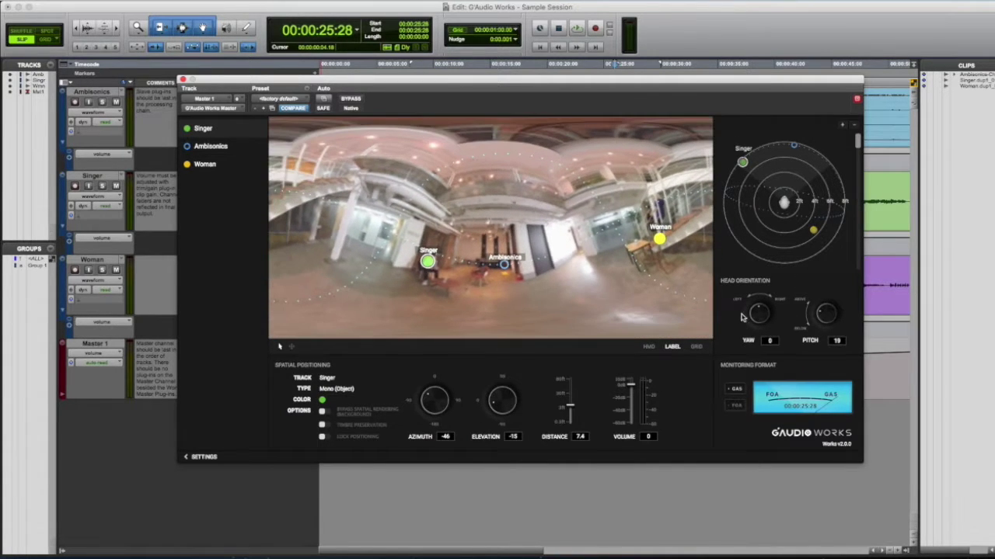
double_click(822, 319)
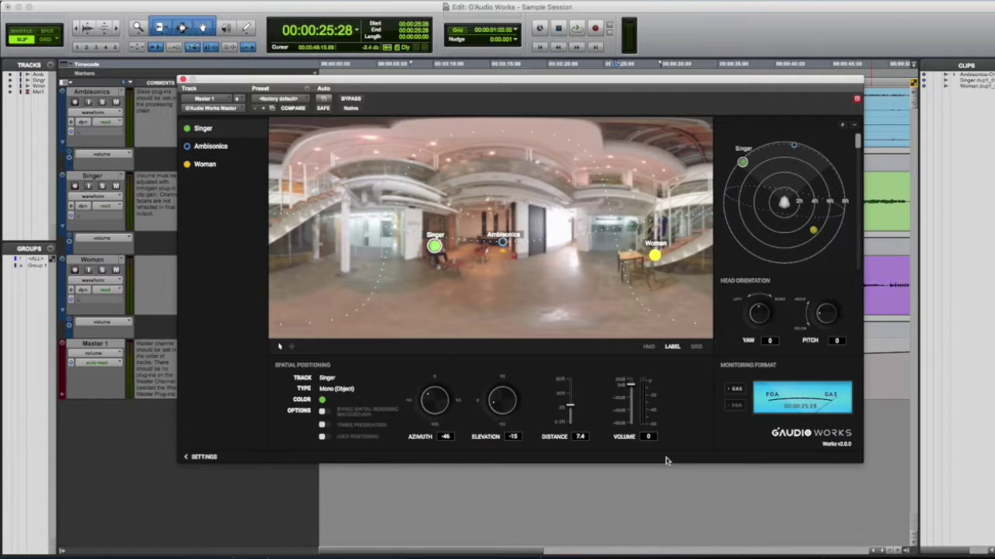
click(733, 406)
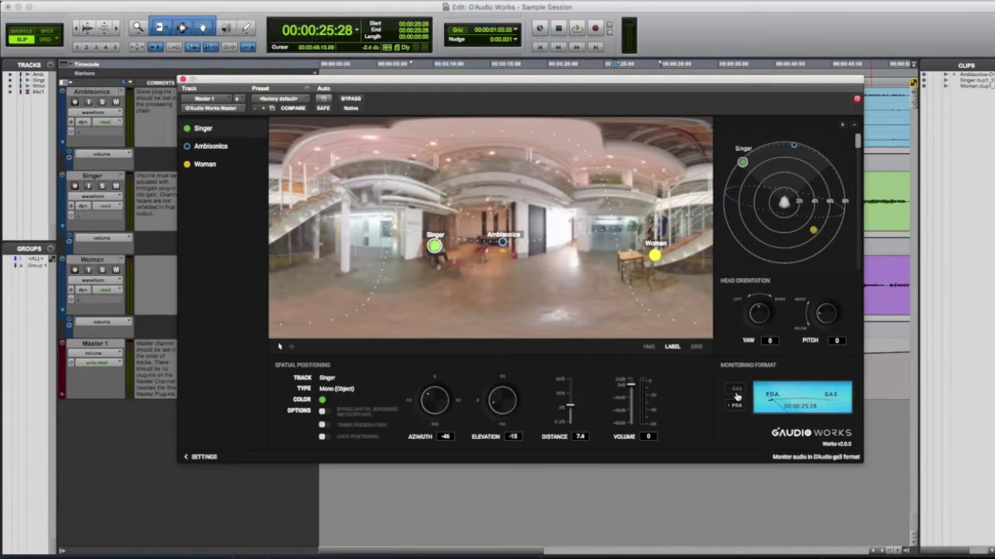
click(737, 395)
click(736, 406)
click(736, 391)
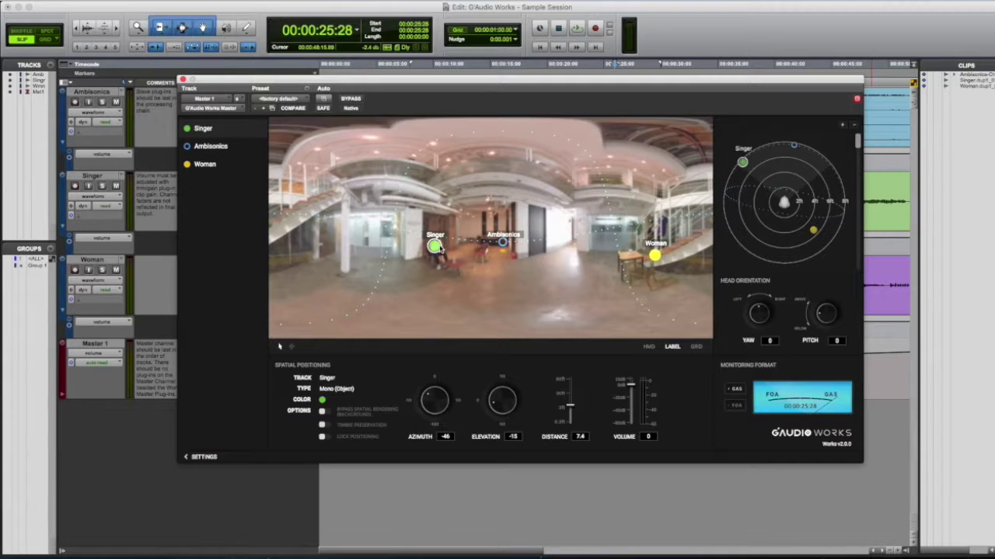
Step: Drag Singer across the video and swing its azimuth right, then reset elevation and azimuth to 0
mouse_move(435, 246)
mouse_down()
mouse_move(551, 227)
mouse_move(623, 255)
mouse_move(478, 188)
mouse_move(426, 220)
mouse_move(341, 203)
mouse_move(339, 226)
mouse_move(448, 203)
mouse_move(563, 199)
mouse_move(638, 255)
mouse_move(392, 193)
mouse_move(362, 229)
mouse_move(439, 250)
mouse_up()
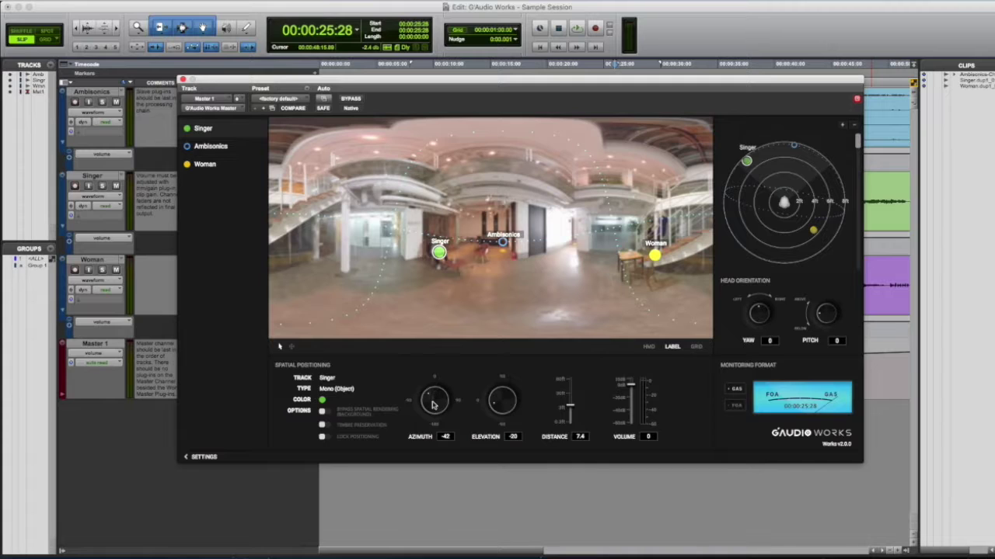
mouse_move(434, 400)
mouse_down()
mouse_move(443, 346)
mouse_move(439, 409)
mouse_move(504, 382)
mouse_move(504, 346)
mouse_move(508, 423)
mouse_move(505, 374)
mouse_up()
alt+click(503, 415)
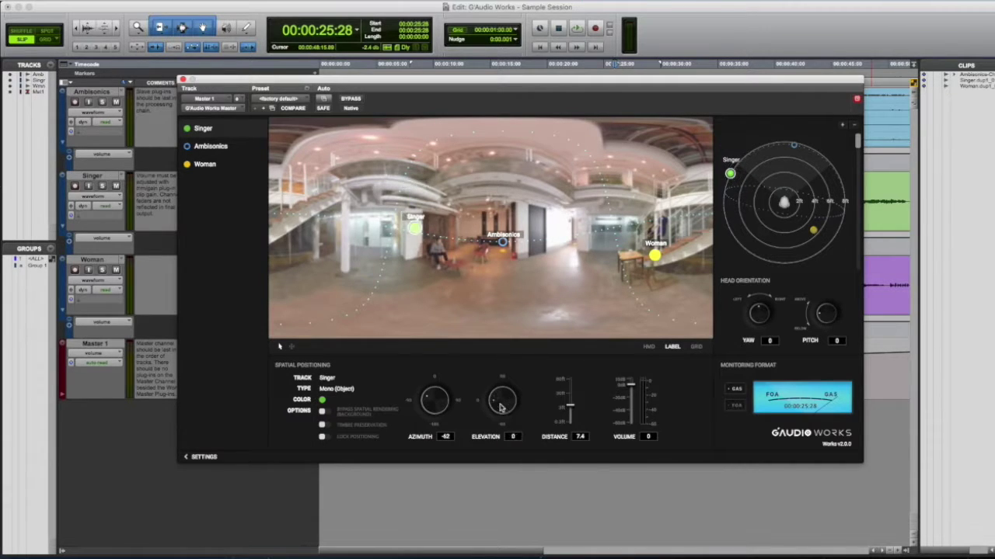
alt+click(425, 405)
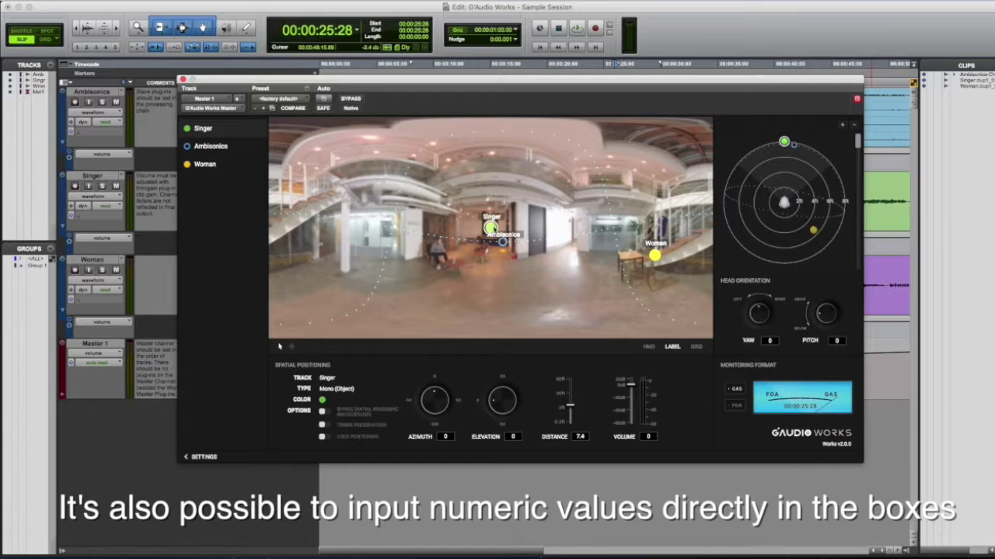
Step: Place Singer at azimuth 12 and distance 31.7, then drag Woman down to the video centre
click(439, 438)
text(90)
key(Return)
mouse_move(433, 450)
mouse_down()
mouse_move(424, 362)
mouse_move(421, 453)
mouse_move(421, 379)
mouse_move(425, 405)
mouse_up()
mouse_move(499, 407)
mouse_down()
mouse_move(496, 336)
mouse_move(502, 441)
mouse_move(502, 407)
mouse_up()
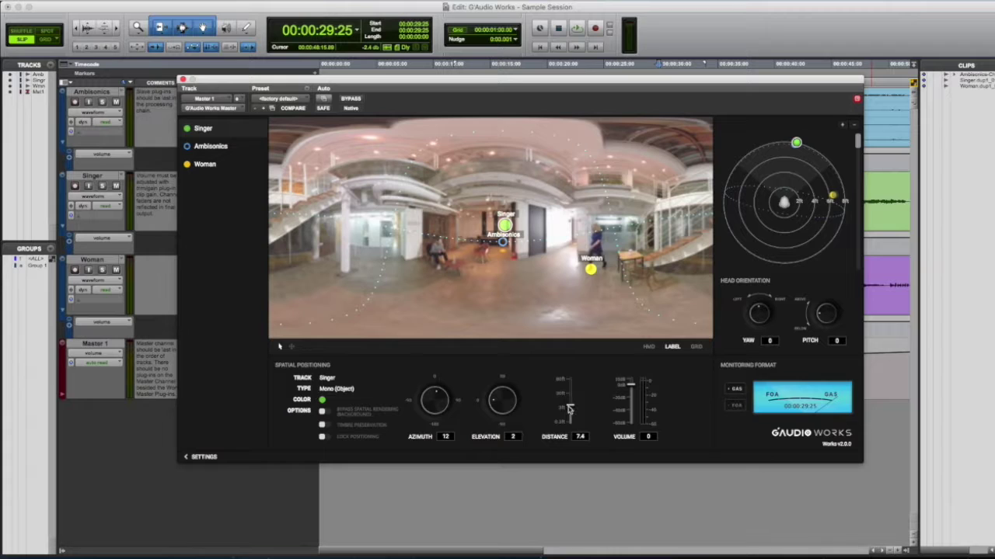
mouse_move(569, 409)
mouse_down()
mouse_move(568, 361)
mouse_move(570, 396)
mouse_up()
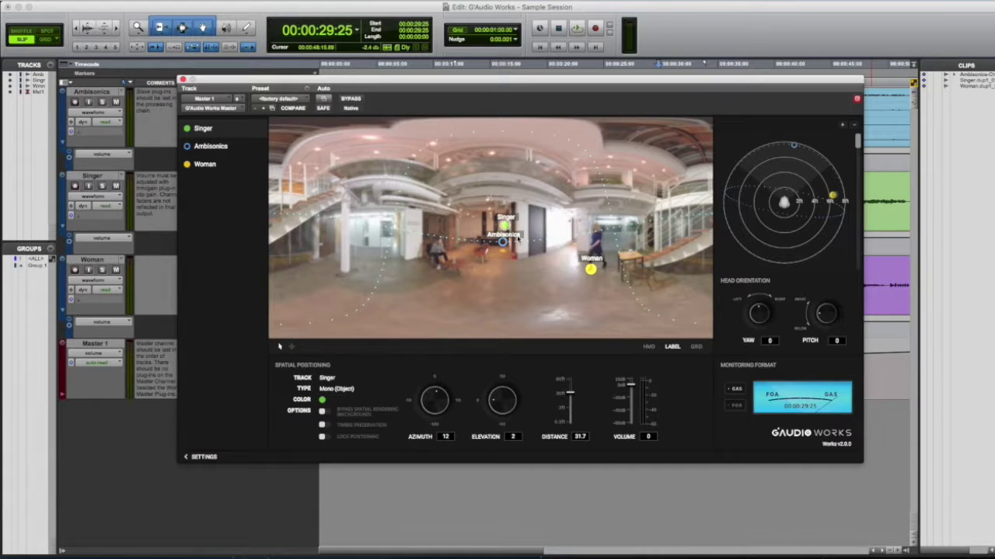
key(space)
drag(591, 270, 490, 276)
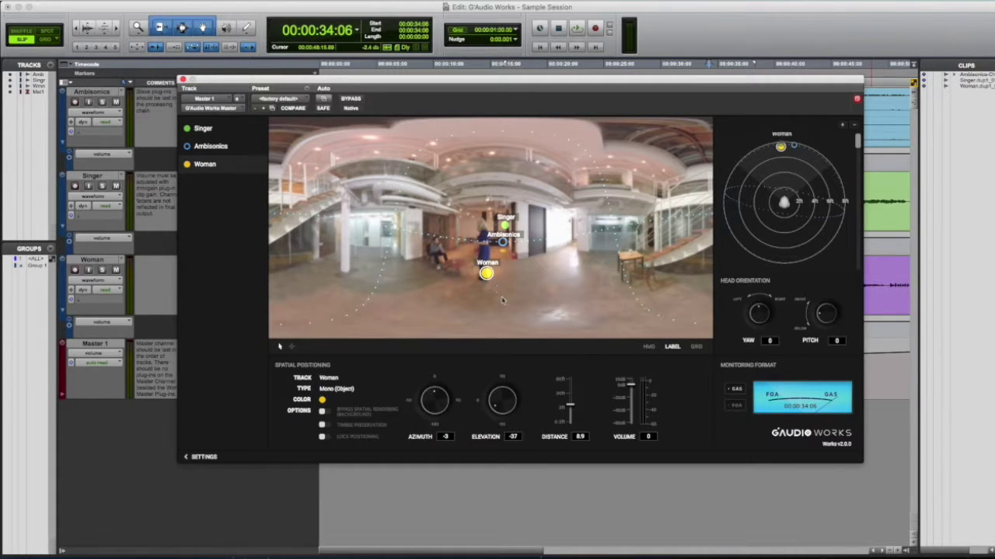
Step: Set Woman to distance 54.8 and volume -2, then Ambisonics volume to -11
click(572, 401)
mouse_move(571, 402)
mouse_down()
mouse_move(573, 371)
mouse_move(572, 407)
mouse_move(570, 386)
mouse_up()
mouse_move(634, 388)
mouse_down()
mouse_move(634, 400)
mouse_move(634, 390)
mouse_up()
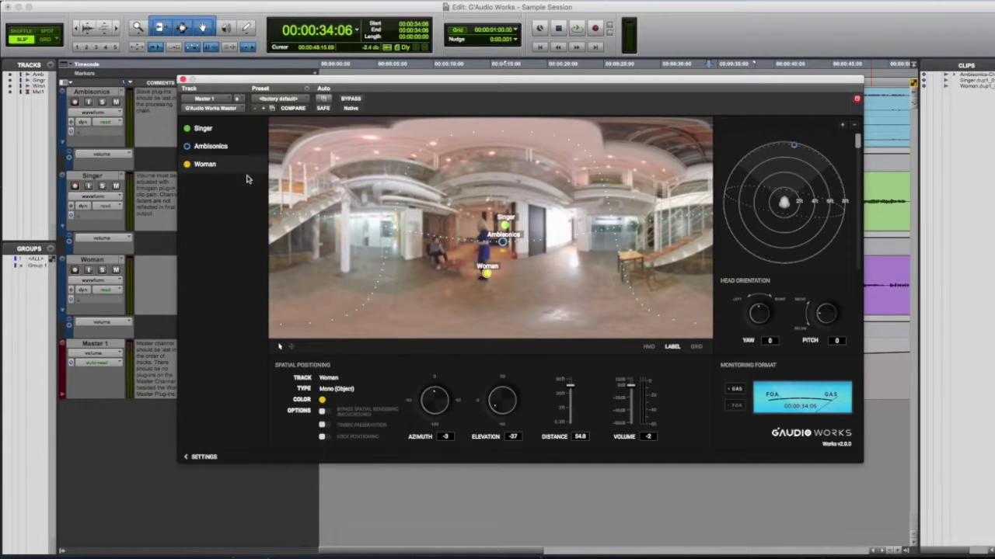
click(221, 147)
mouse_move(629, 386)
mouse_down()
mouse_move(630, 410)
mouse_move(631, 384)
mouse_move(630, 396)
mouse_up()
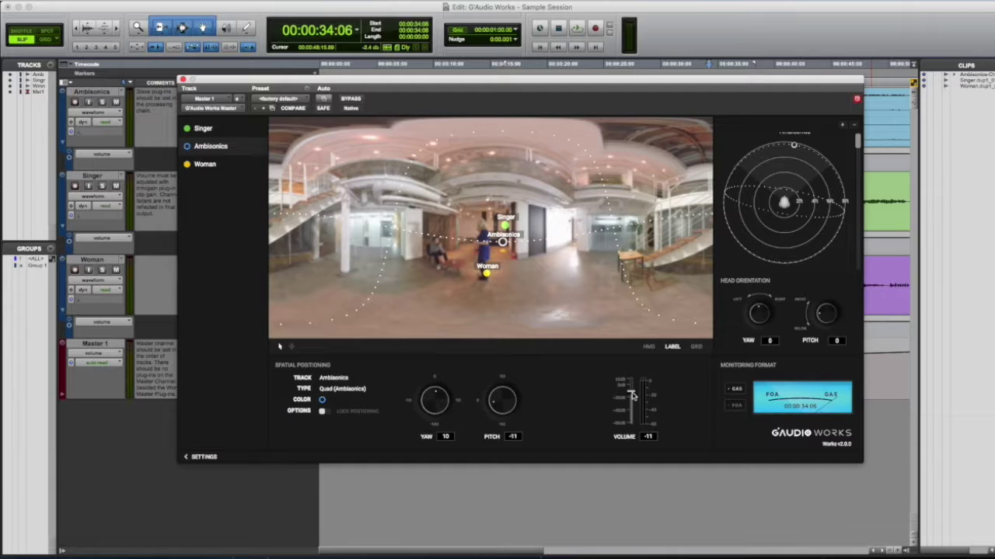
Step: Reset Ambisonics volume to 0, colour it red and lock its positioning
alt+click(632, 397)
click(322, 400)
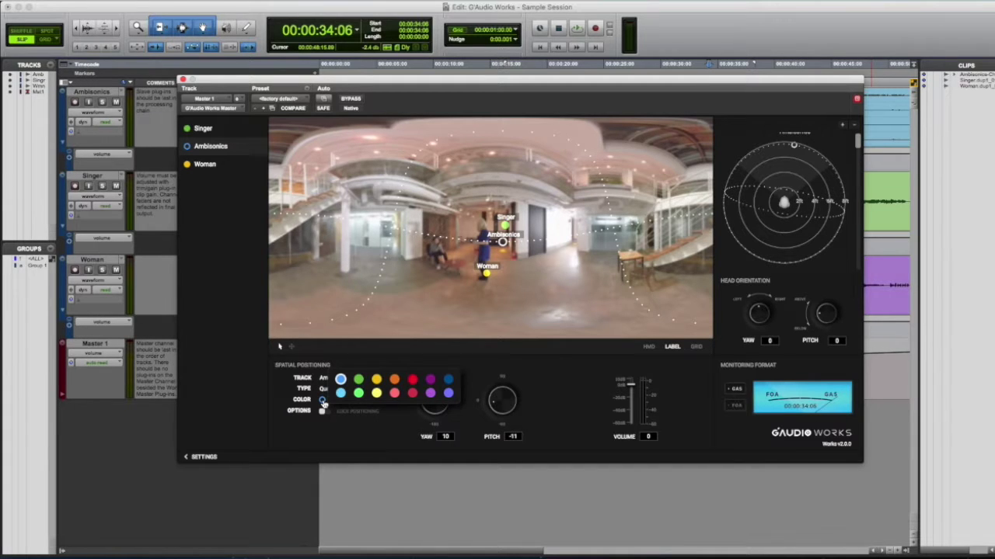
click(411, 393)
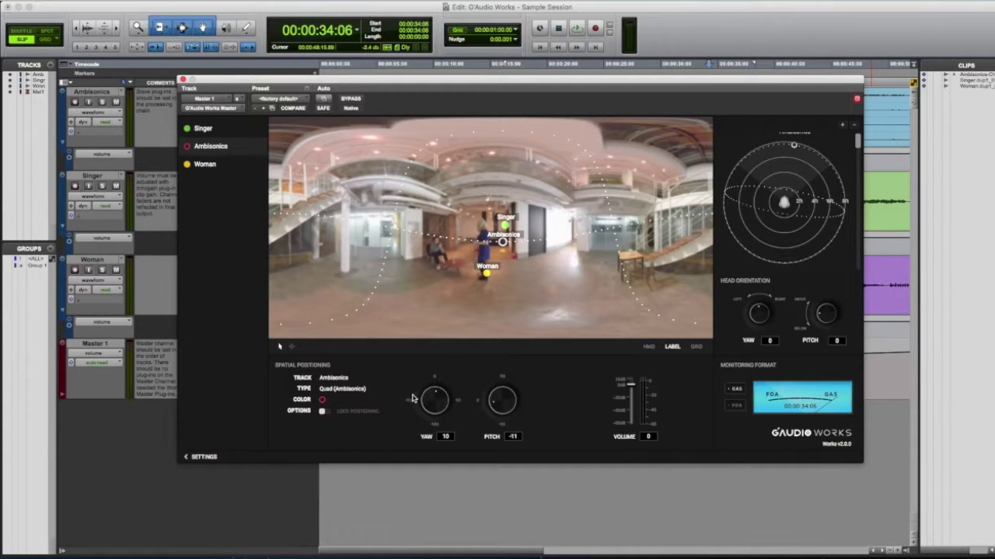
click(322, 412)
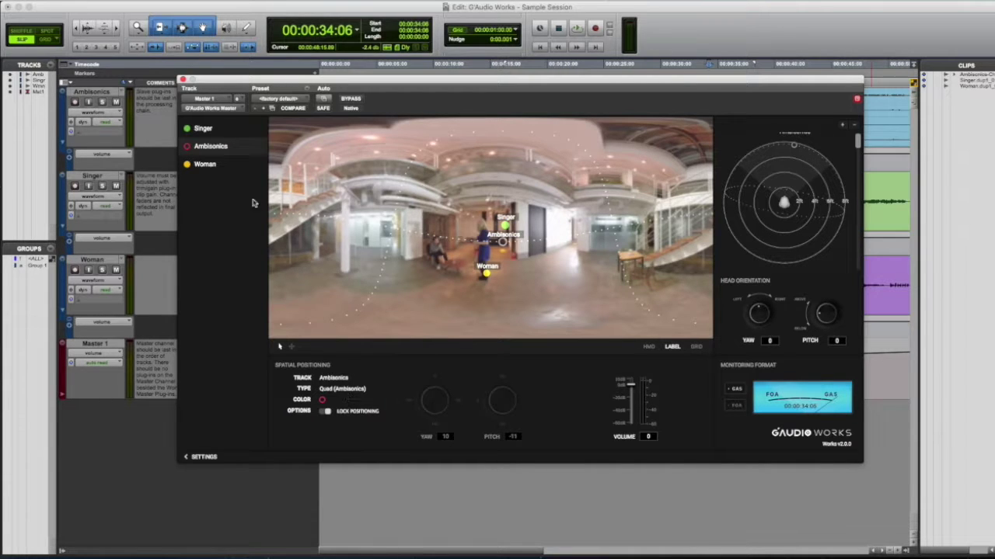
click(206, 129)
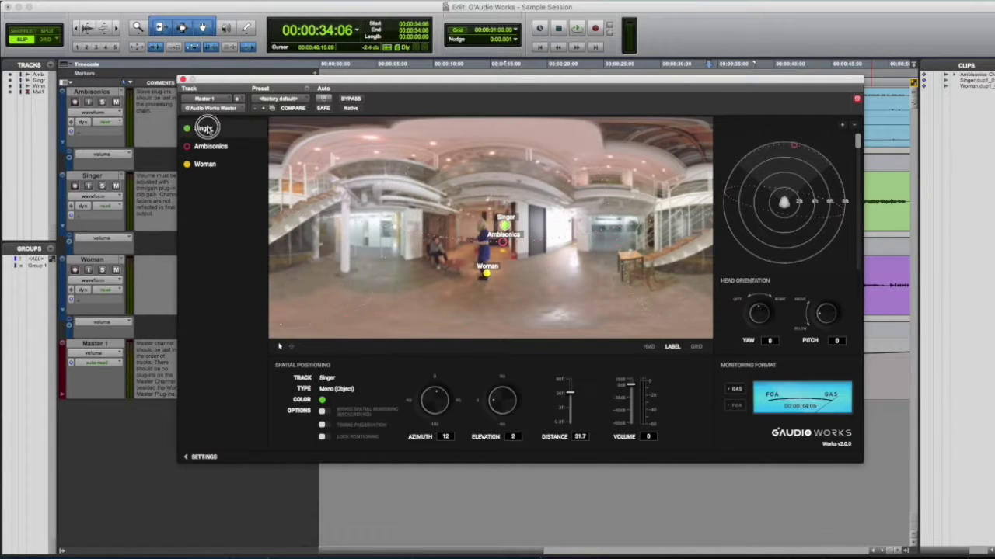
Step: Toggle Singer's Bypass Spatial Rendering and Timbre Preservation, leaving both switched off
click(323, 411)
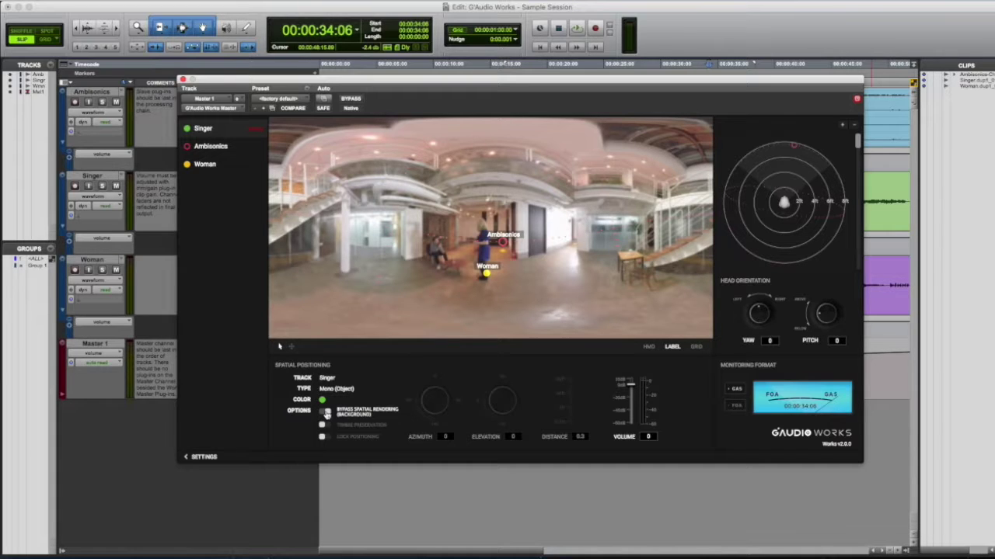
click(325, 412)
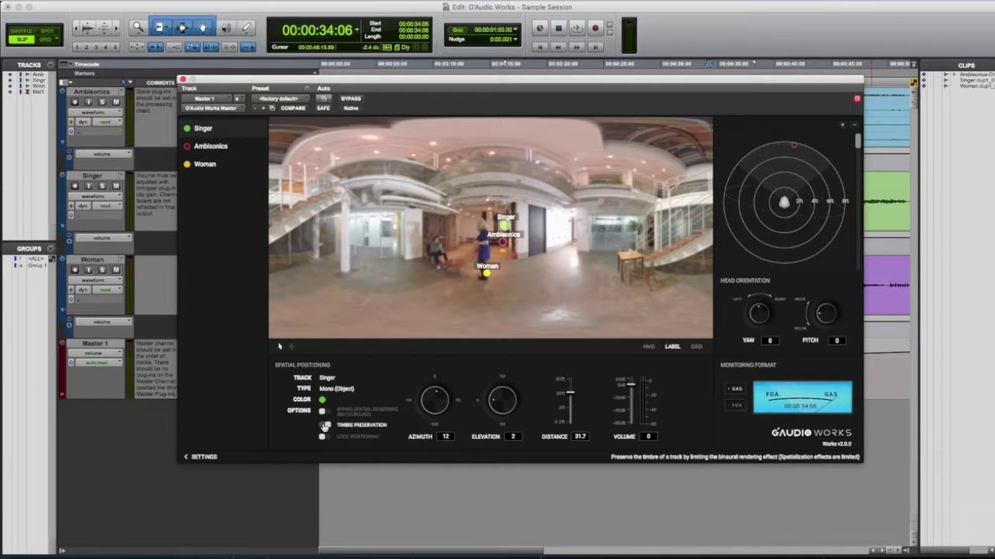
click(324, 425)
click(327, 425)
click(327, 425)
click(326, 426)
click(326, 427)
click(325, 426)
Step: Tick Lock Positioning for Singer, fixing it at azimuth 12, elevation 2, distance 31.7
click(323, 438)
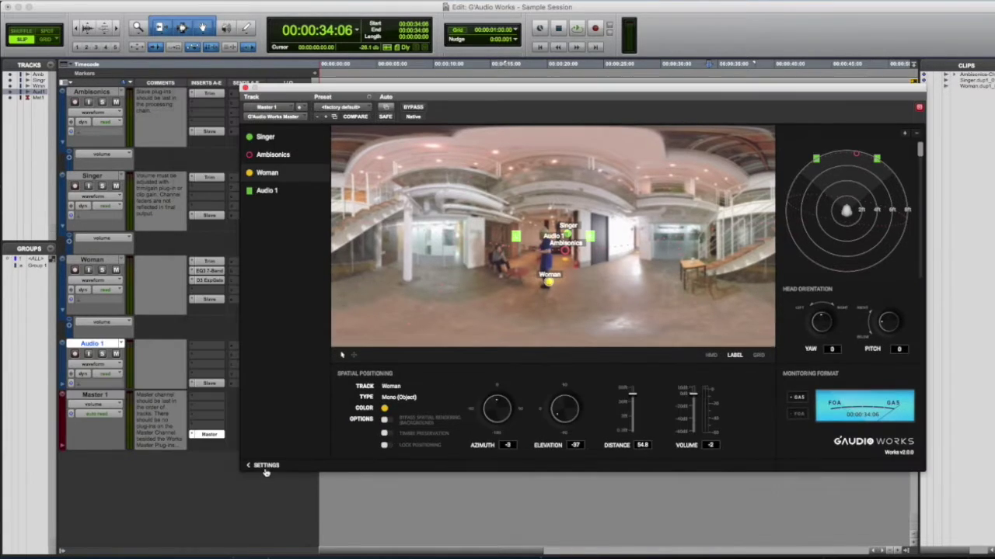
Step: Open Global Preferences, cancelling video browsing to keep Blue Dress - Low Res.m4v as reference
click(264, 465)
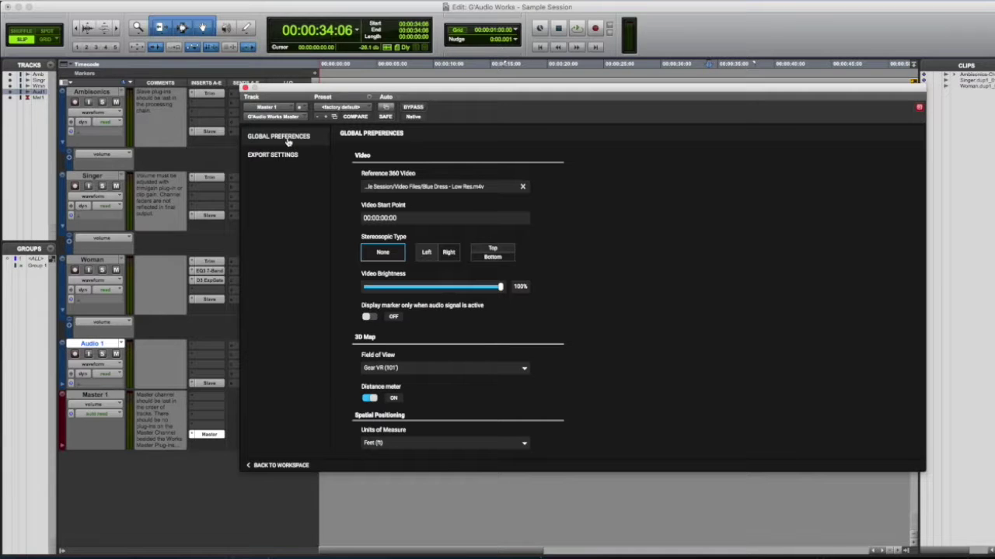
click(412, 186)
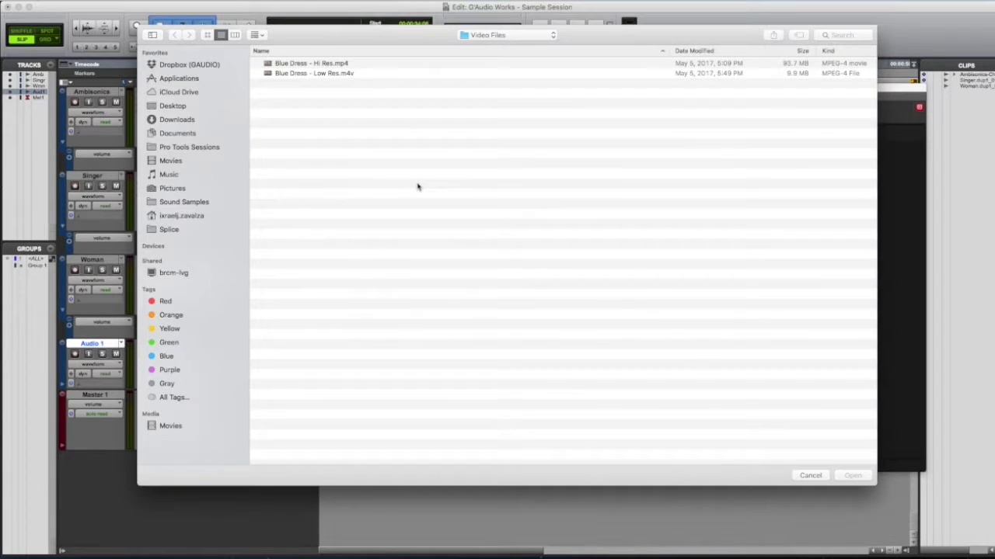
click(819, 477)
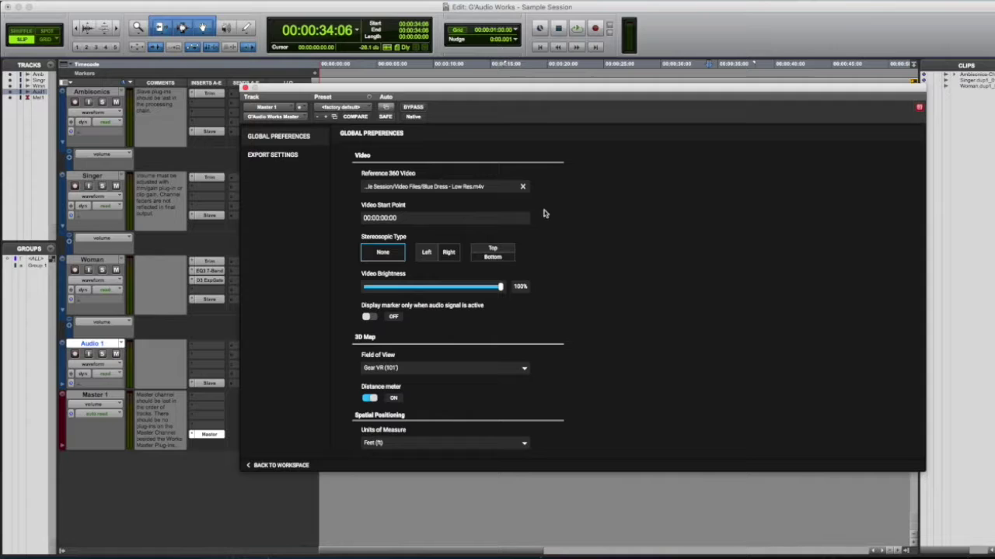
click(414, 188)
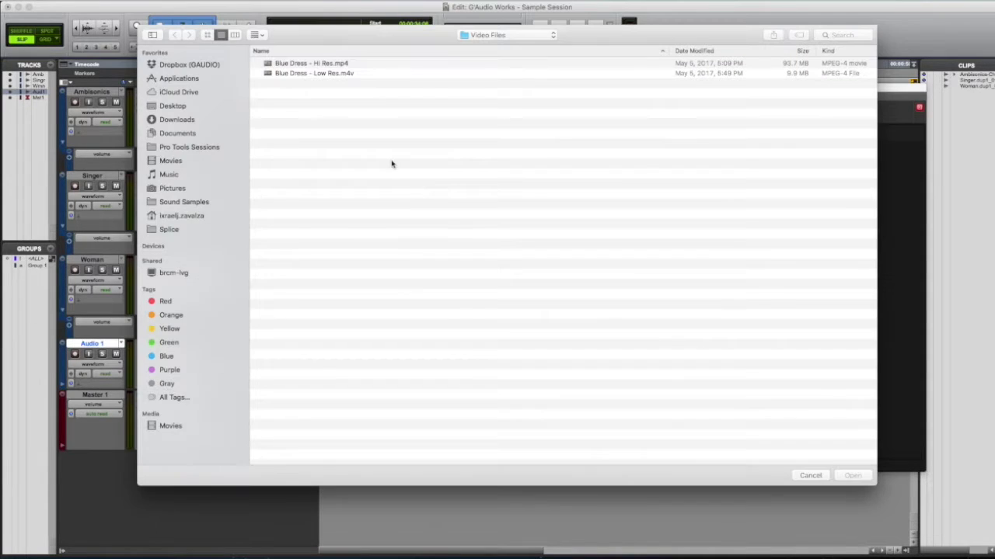
click(821, 475)
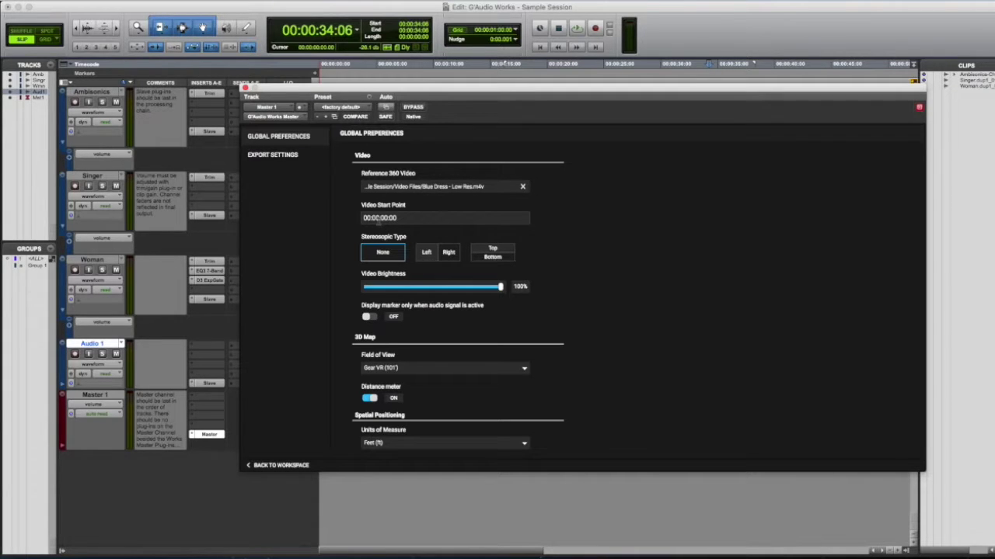
click(365, 218)
double_click(369, 219)
drag(386, 220, 363, 221)
click(382, 252)
click(493, 252)
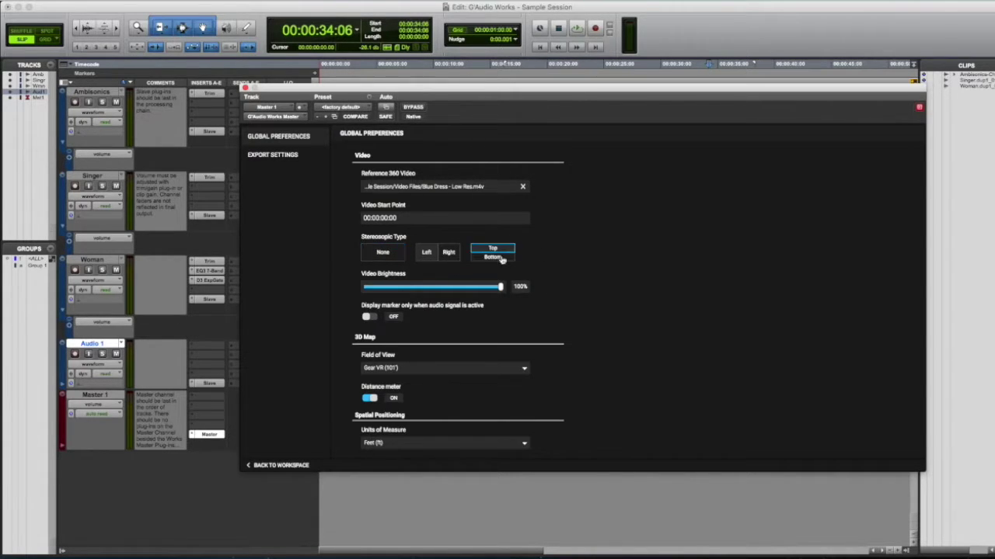
mouse_move(500, 287)
mouse_down()
mouse_move(398, 287)
mouse_move(506, 288)
mouse_up()
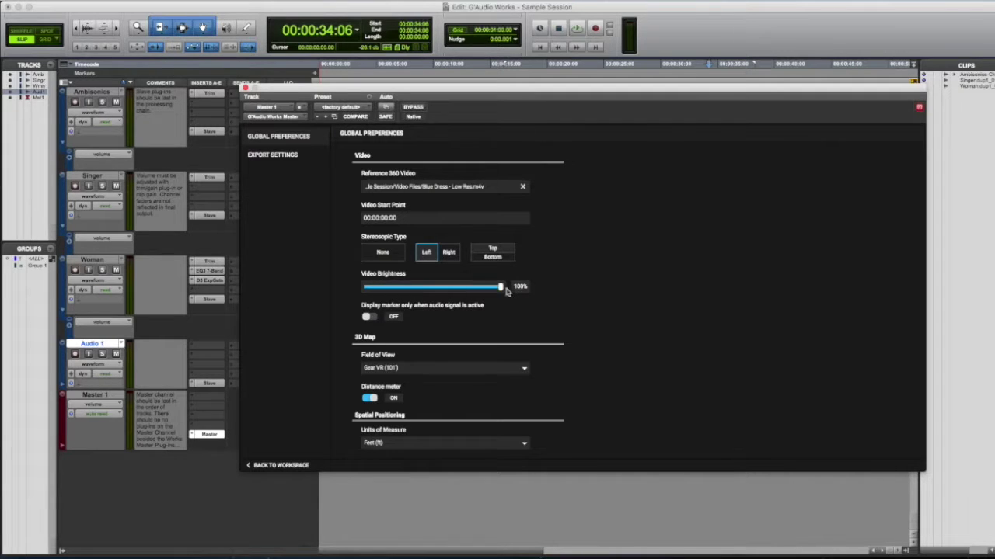
click(392, 372)
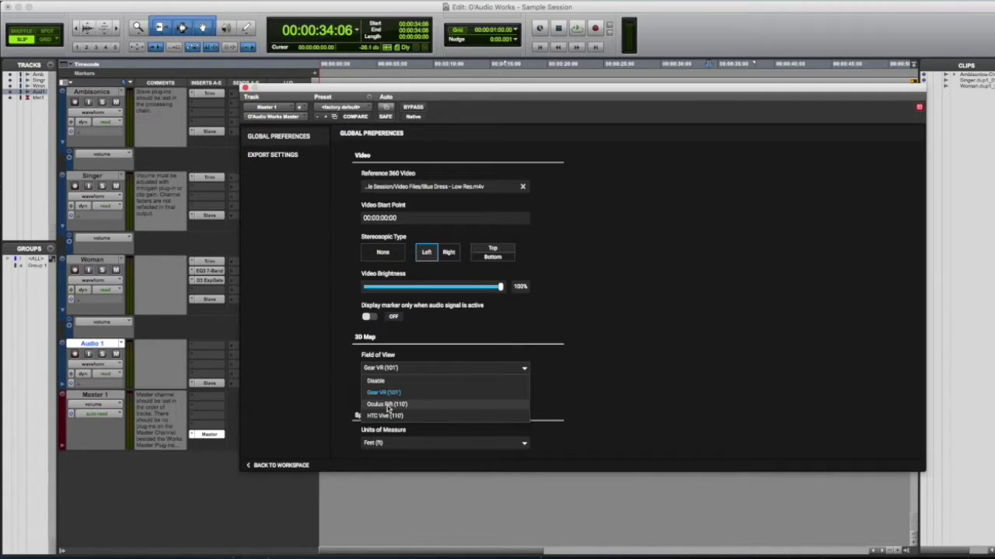
click(386, 408)
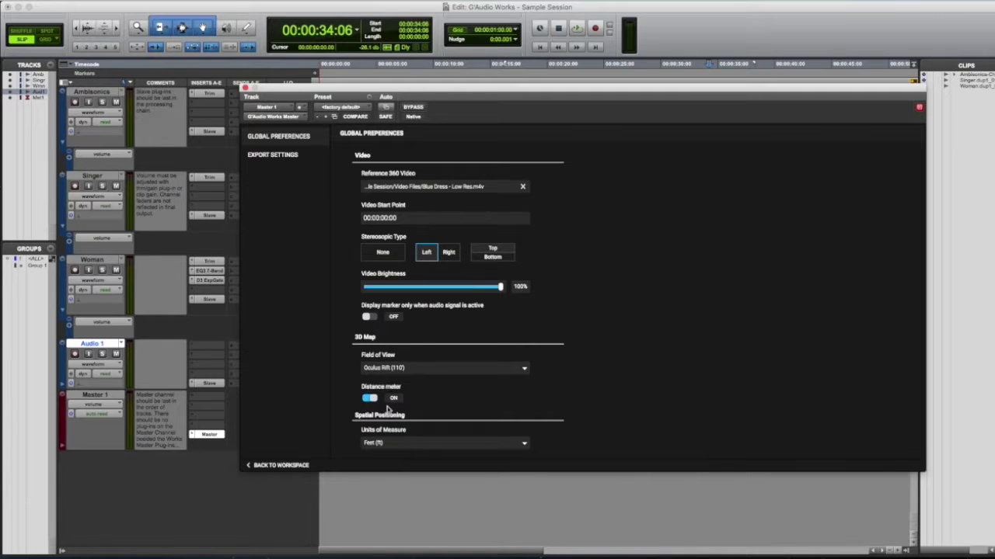
click(384, 370)
click(384, 417)
click(387, 369)
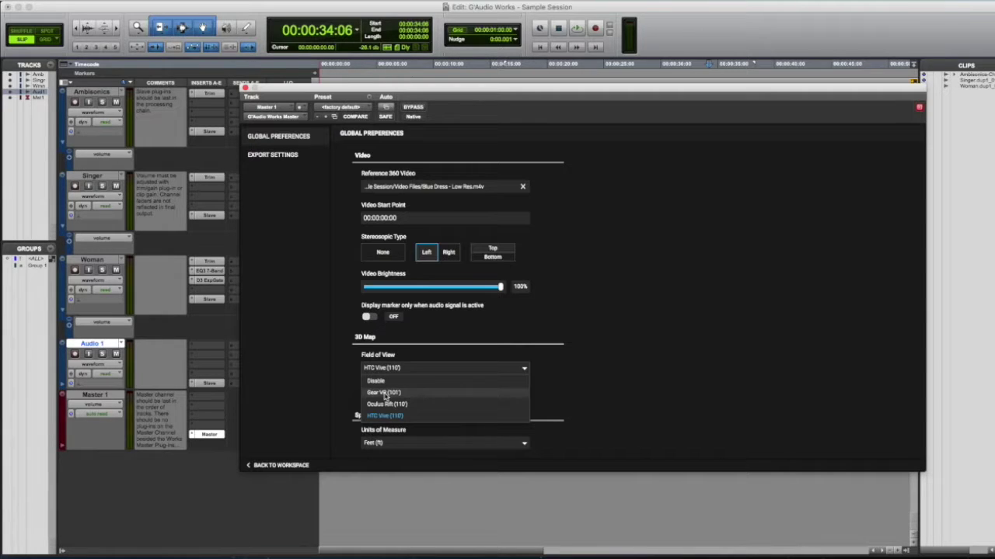
click(384, 393)
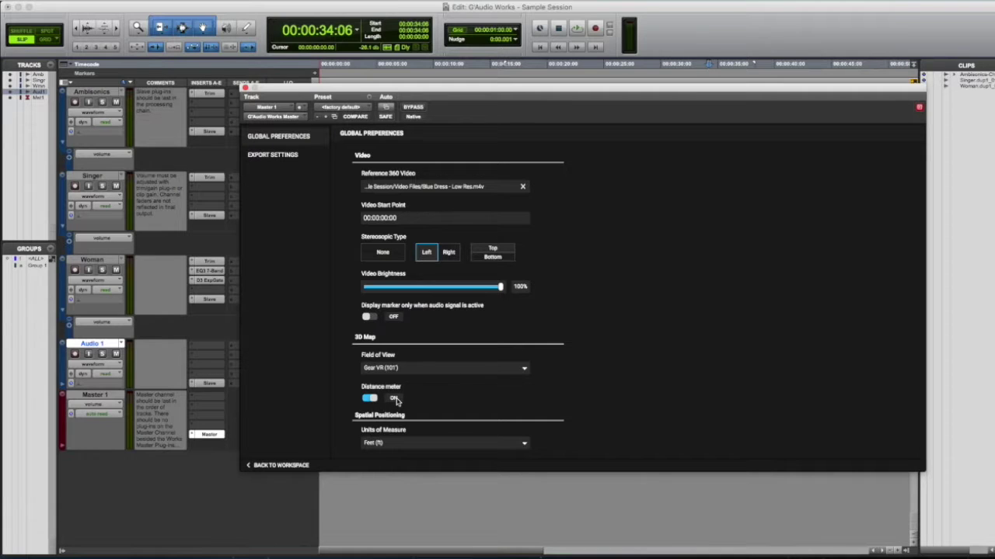
click(391, 399)
click(384, 444)
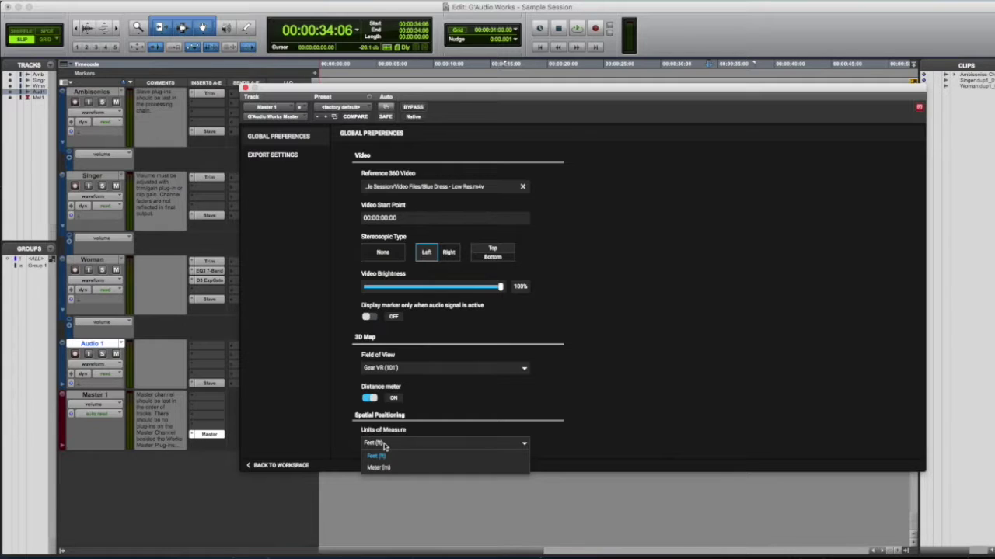
click(286, 157)
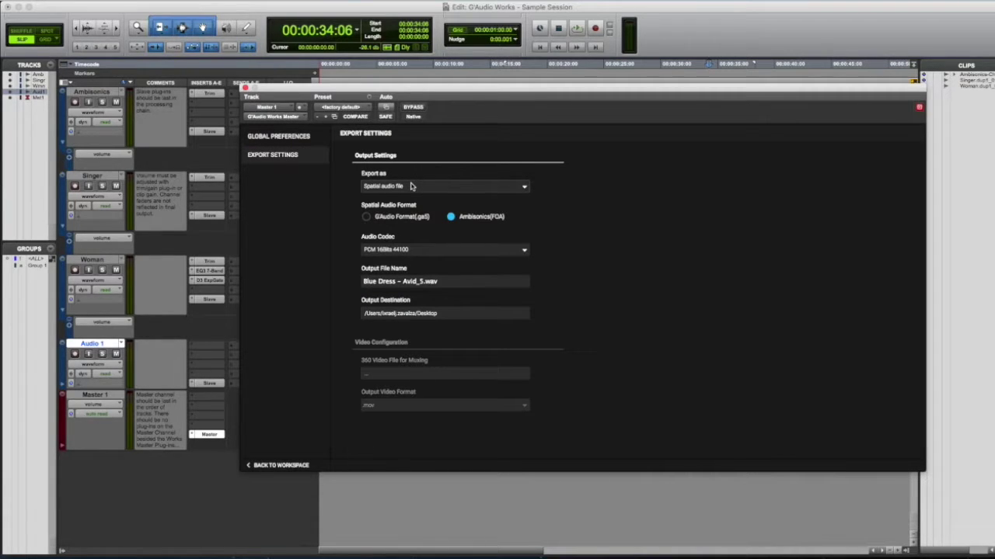
Step: Export as '360 video file (with spatial audio)' in Ambisonics(FOA) with PCM 16Bits 44100
click(411, 187)
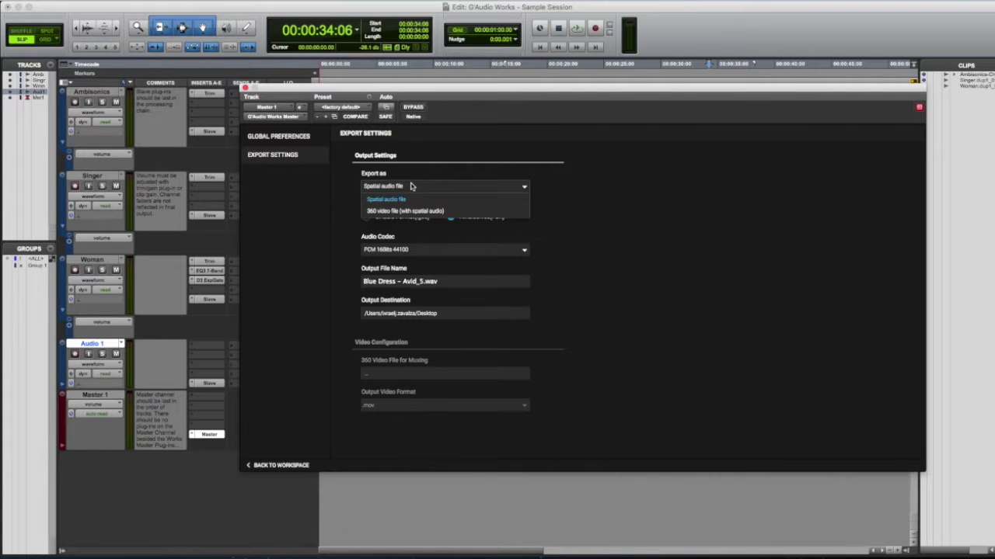
click(403, 212)
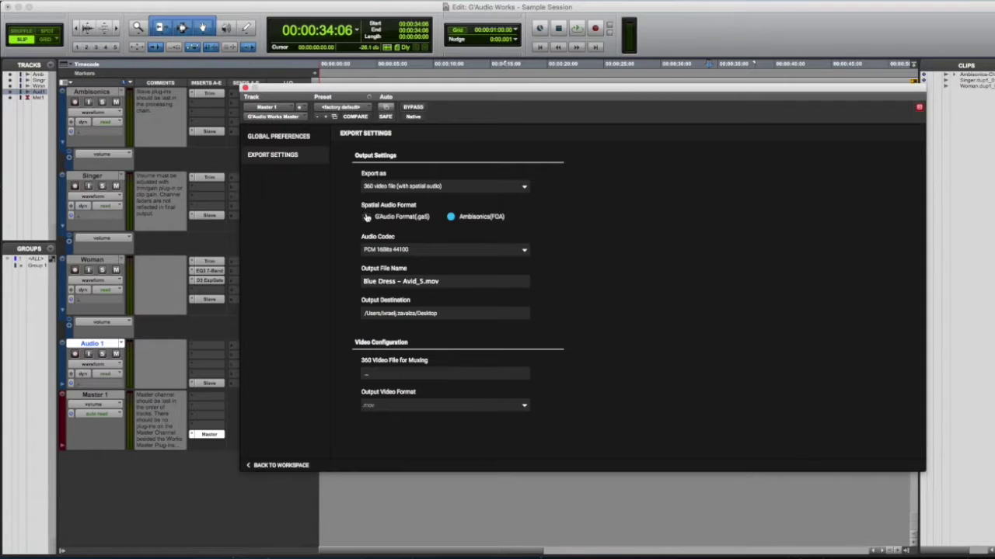
click(366, 217)
click(452, 217)
click(425, 250)
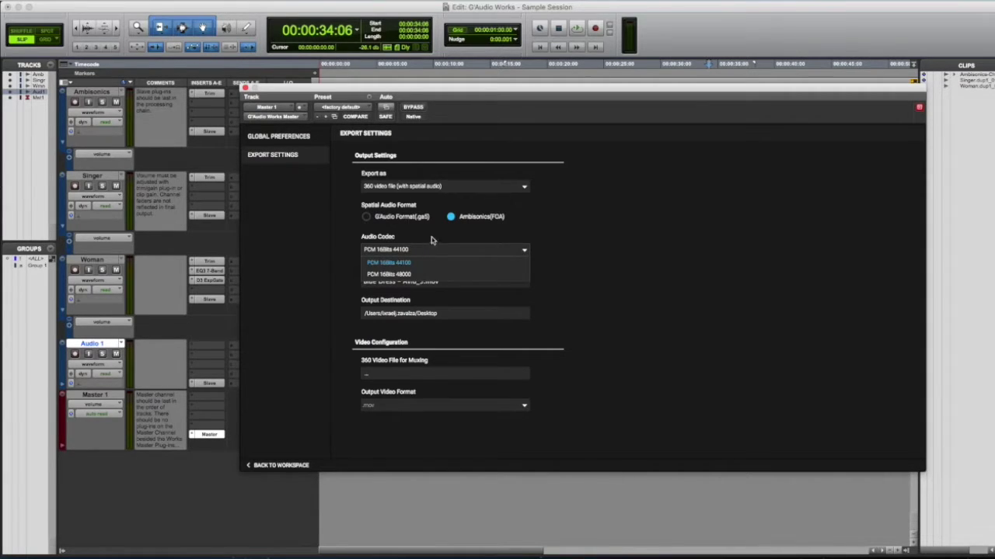
click(432, 240)
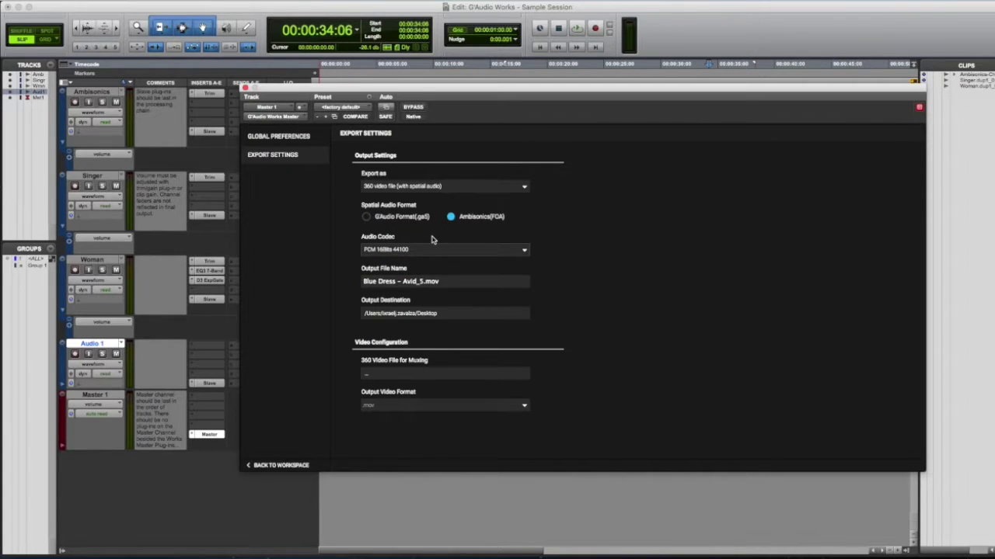
click(424, 282)
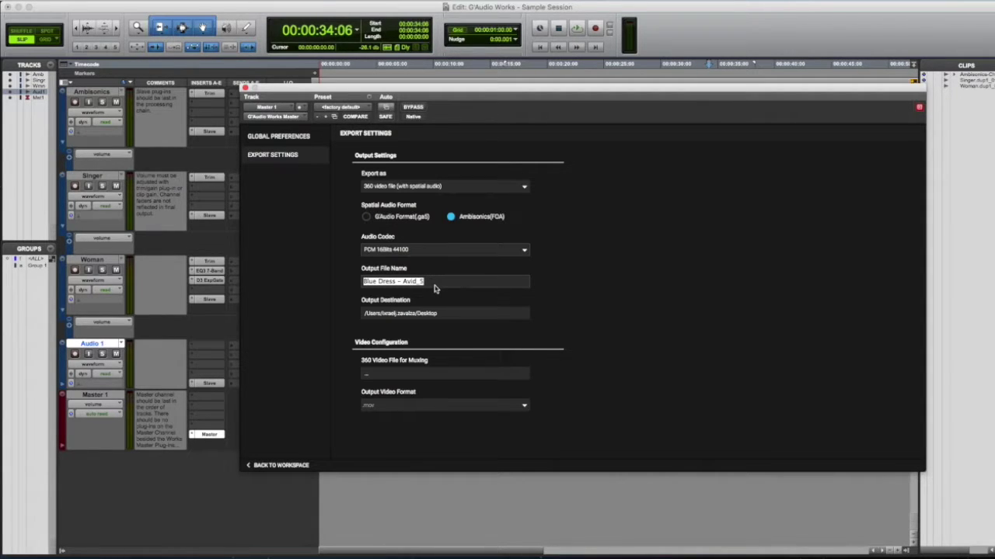
Step: Keep the Desktop destination and .mov video format unchanged, then return to the workspace
click(416, 314)
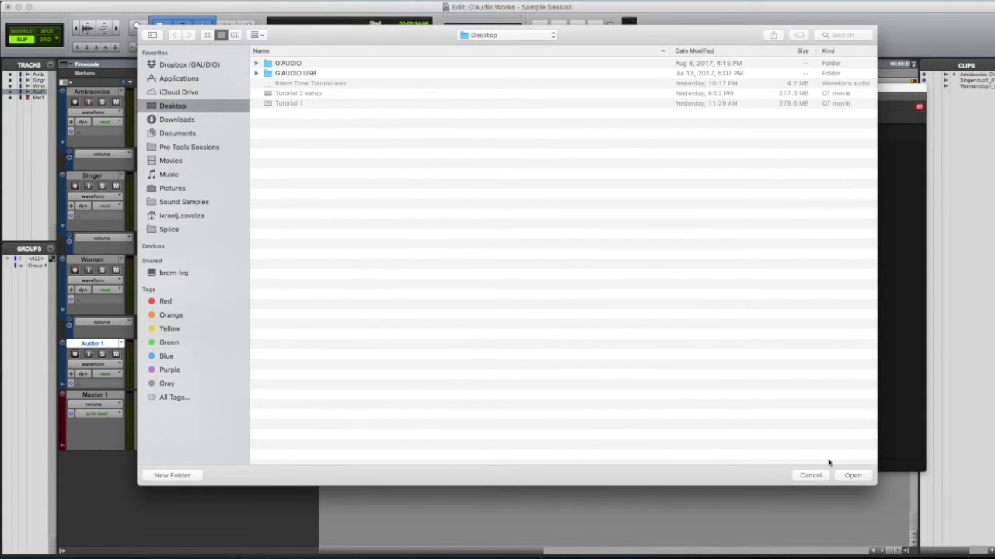
click(809, 477)
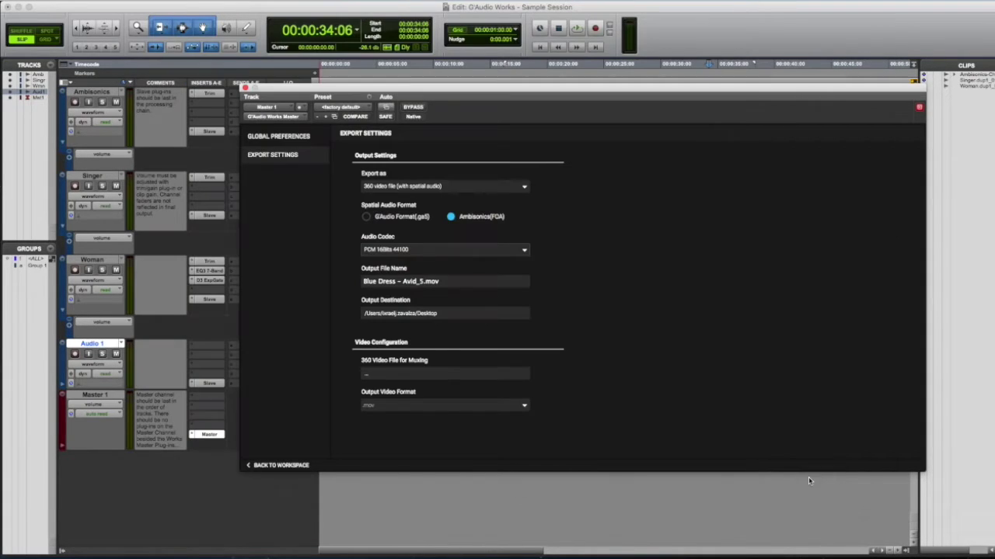
click(379, 375)
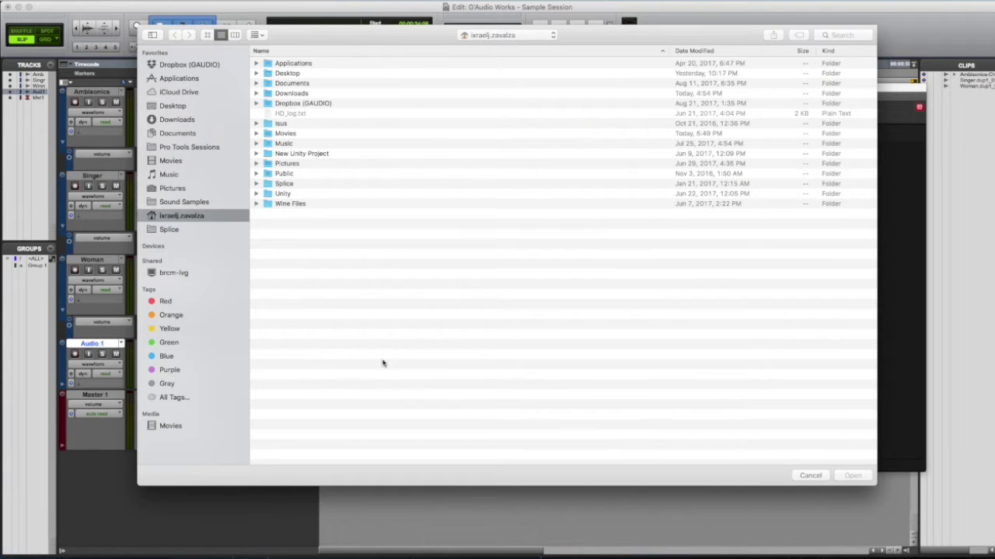
click(822, 477)
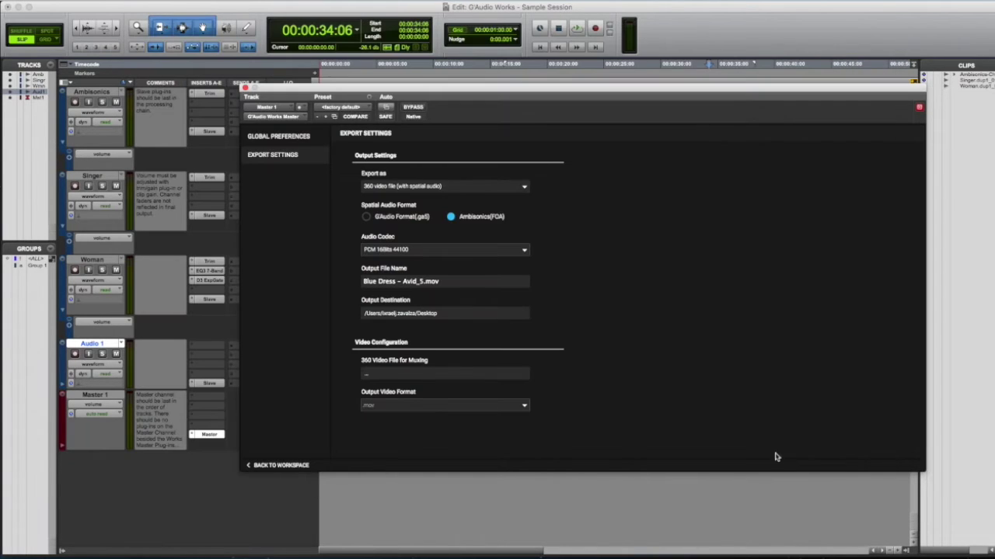
click(405, 408)
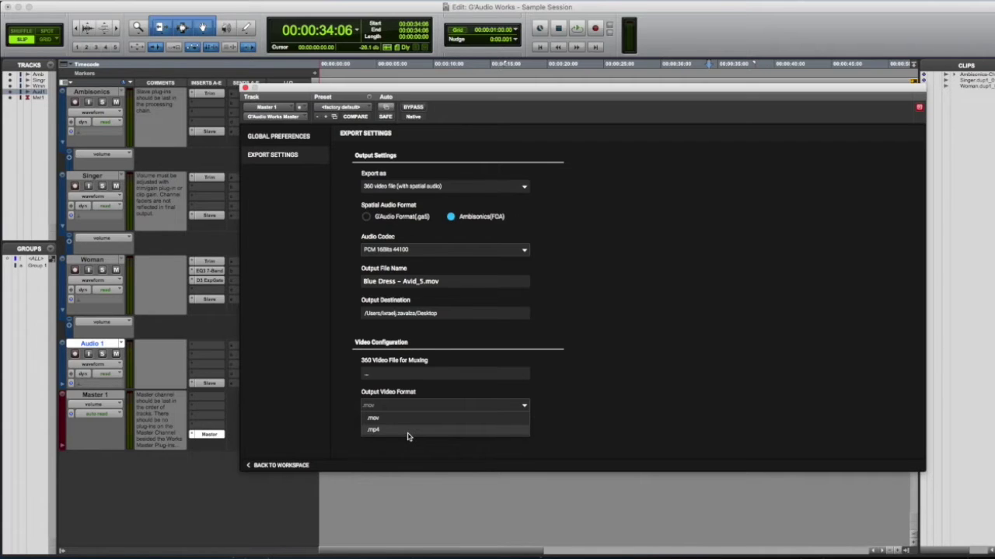
click(646, 339)
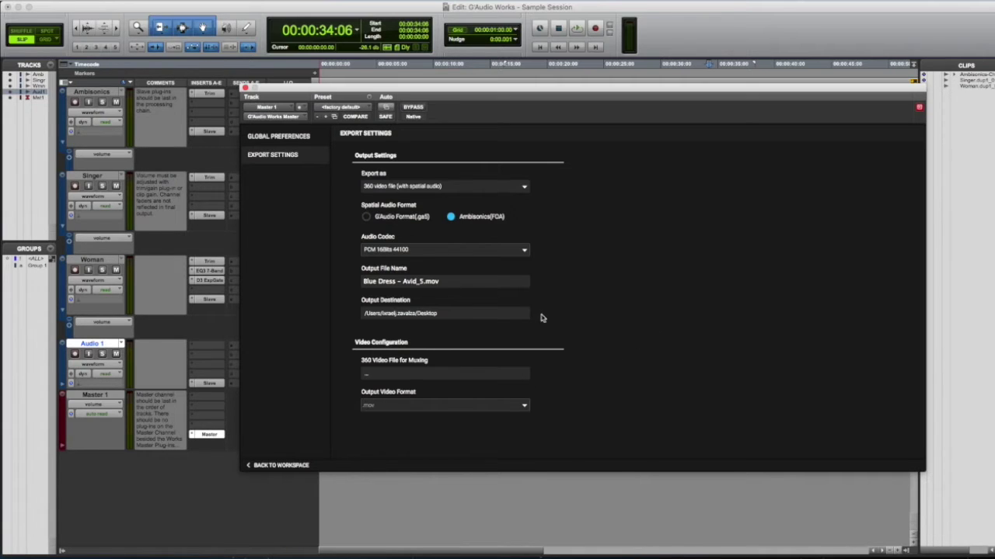
key(Escape)
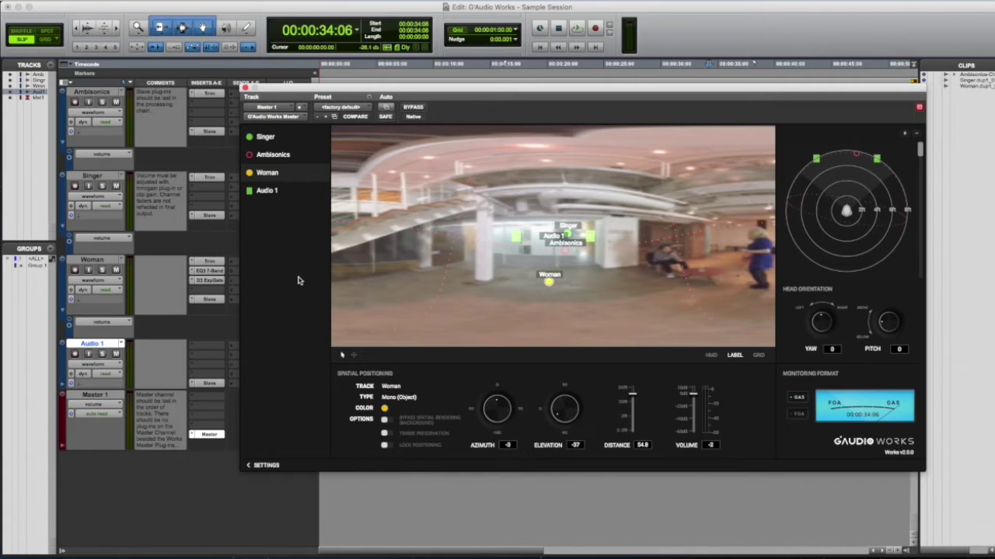
Step: Hide and re-show the Woman, Ambisonics and Audio 1 markers, leaving all visible
click(250, 173)
click(250, 174)
click(249, 190)
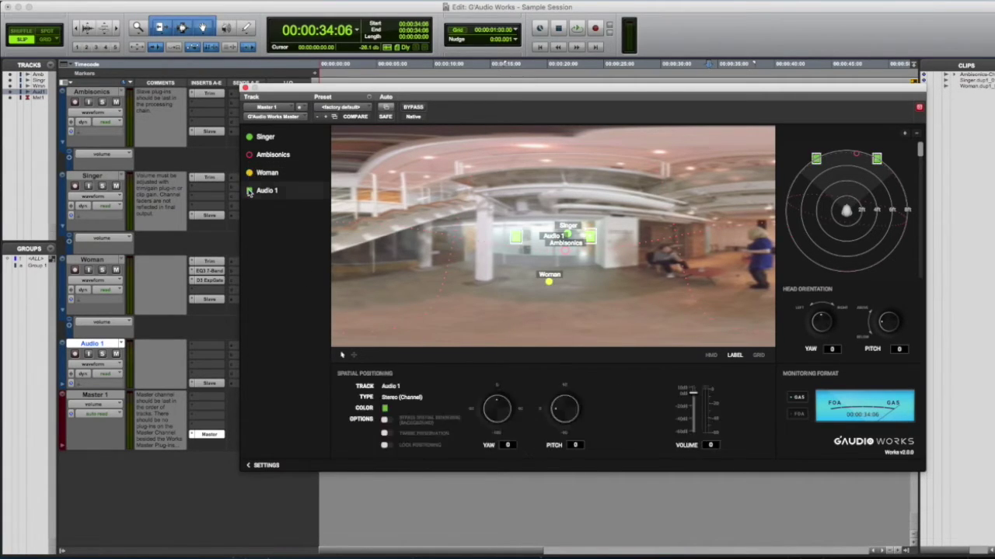
click(249, 154)
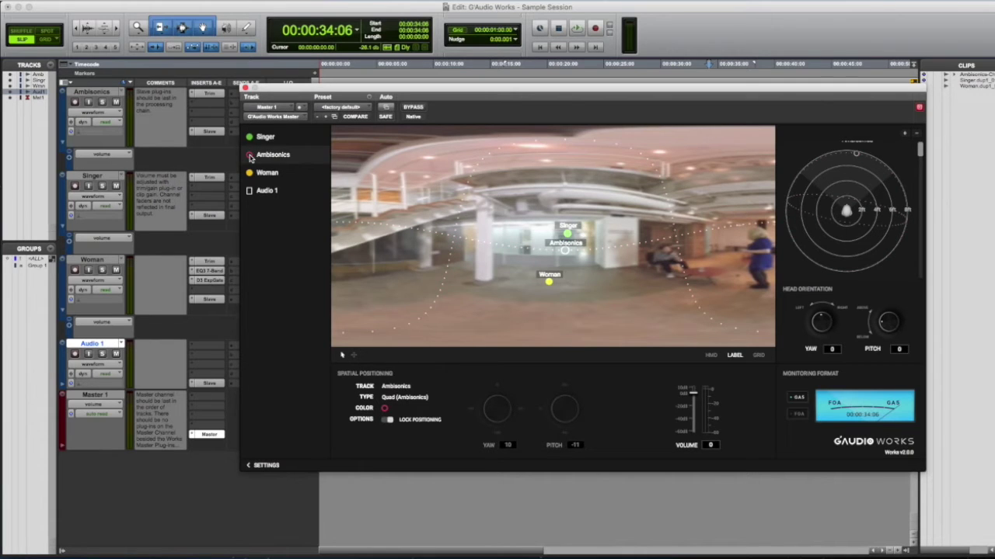
click(250, 154)
click(249, 191)
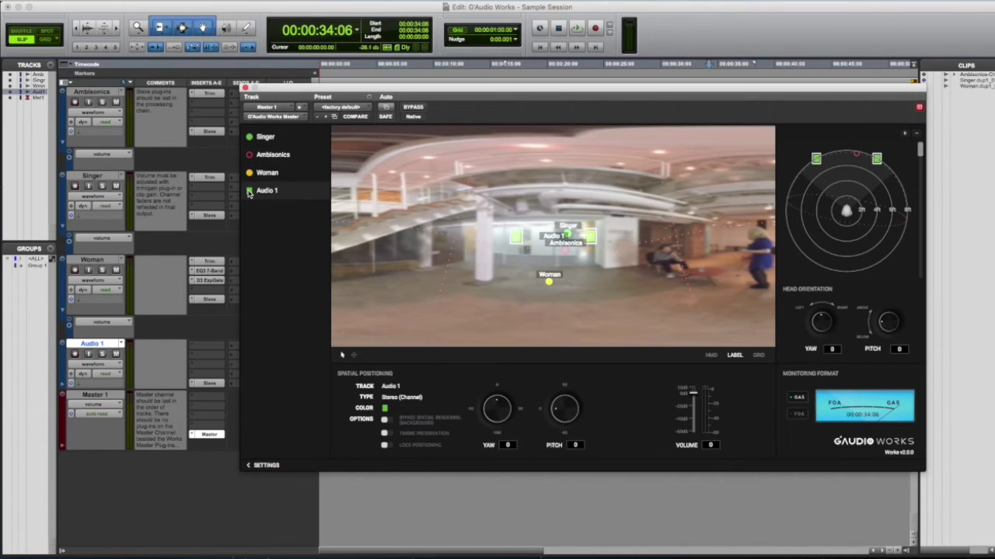
click(249, 191)
click(249, 192)
click(249, 191)
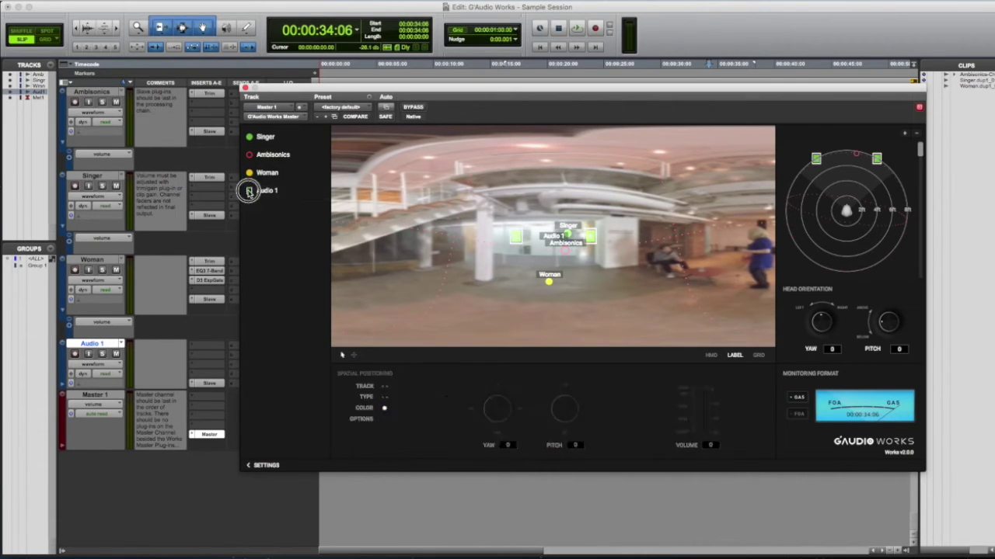
click(249, 191)
click(248, 191)
click(248, 192)
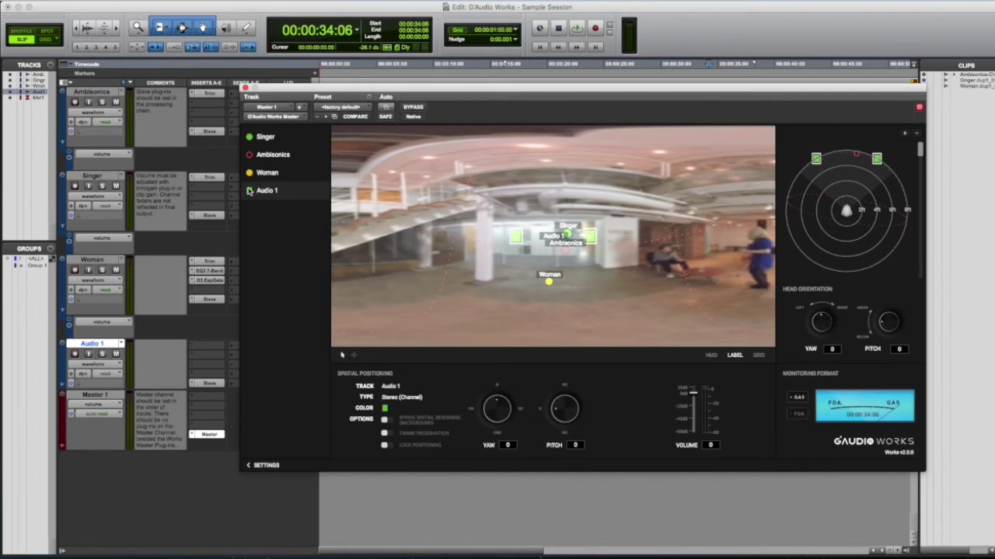
Step: Select Ambisonics to show its Quad settings, yaw 10, pitch -11, positioning locked
click(250, 156)
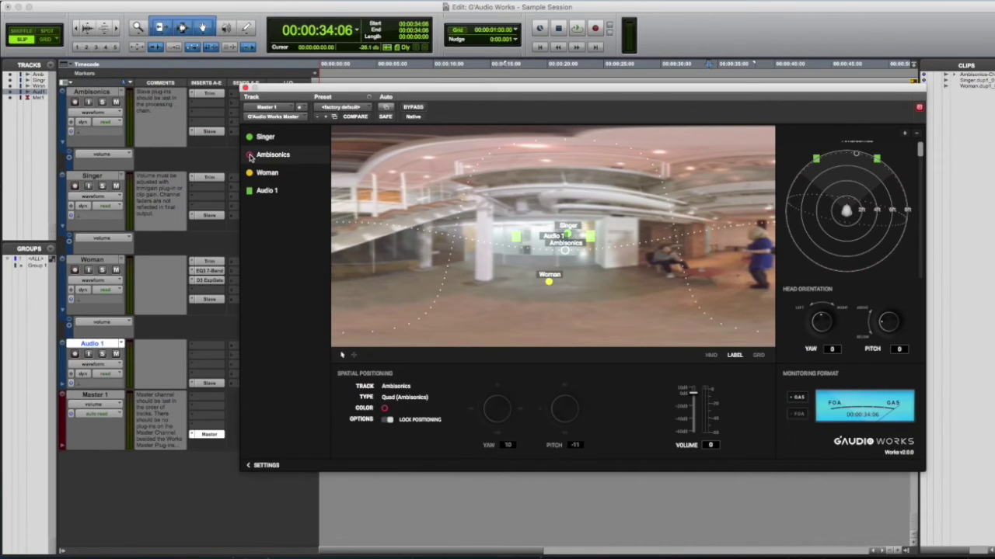
click(250, 157)
click(250, 157)
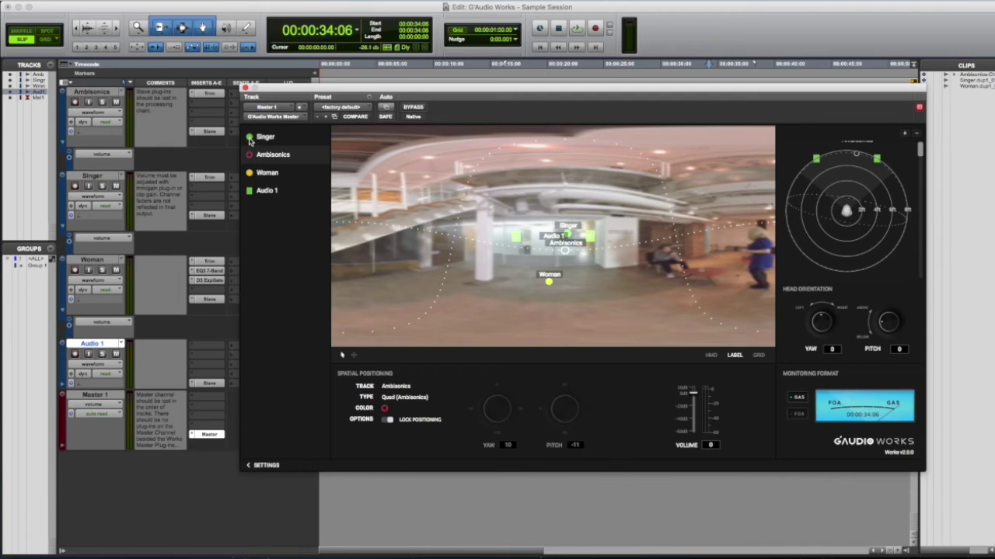